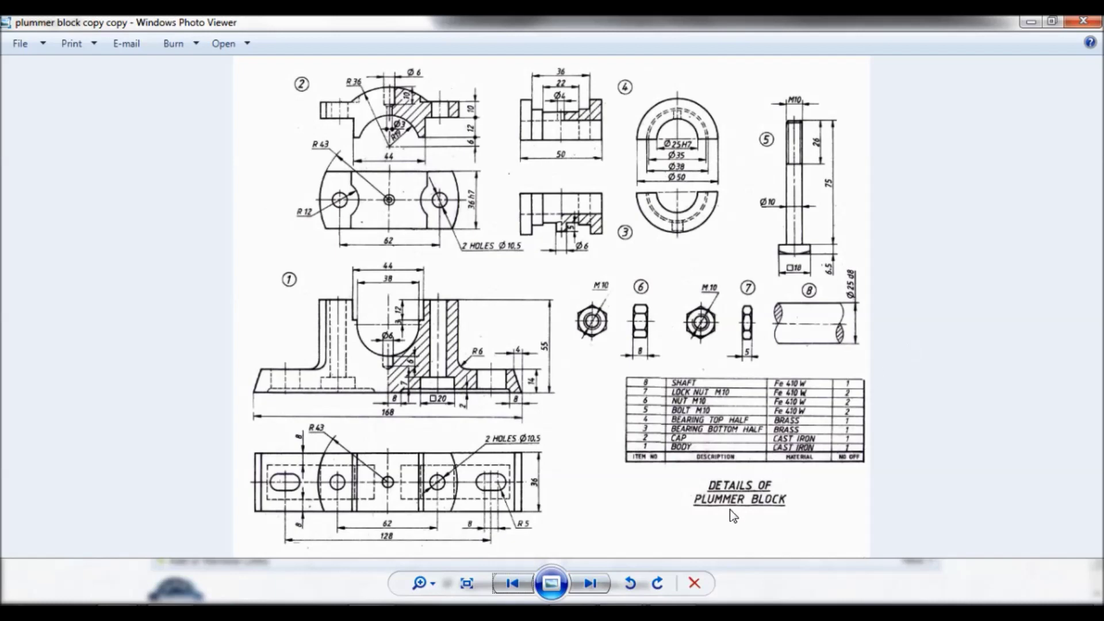
Step: Enlarge and pan the plummer block drawing to the bolt's dimensioned view, then show the BOLT M10 image
scroll(702, 374, up, 2)
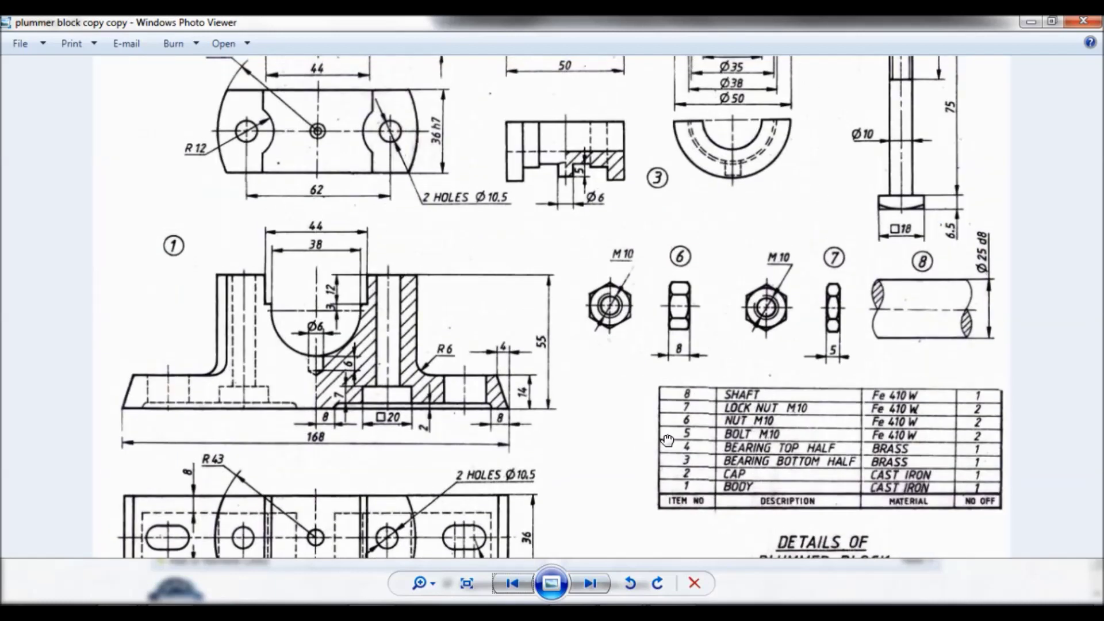
scroll(667, 440, up, 2)
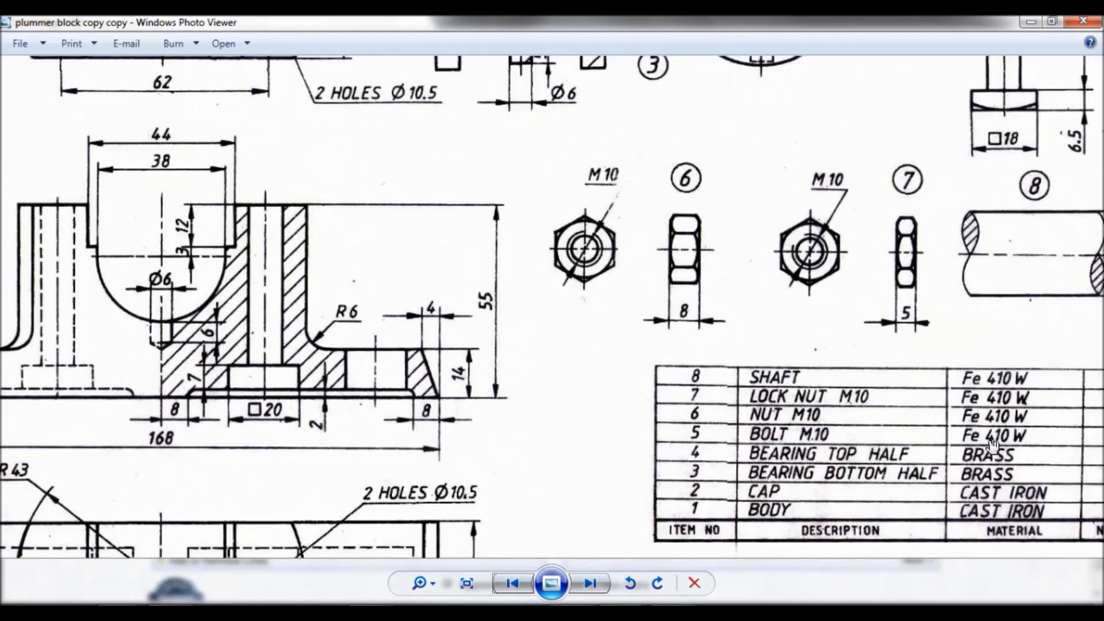
drag(808, 308, 759, 437)
drag(626, 151, 621, 337)
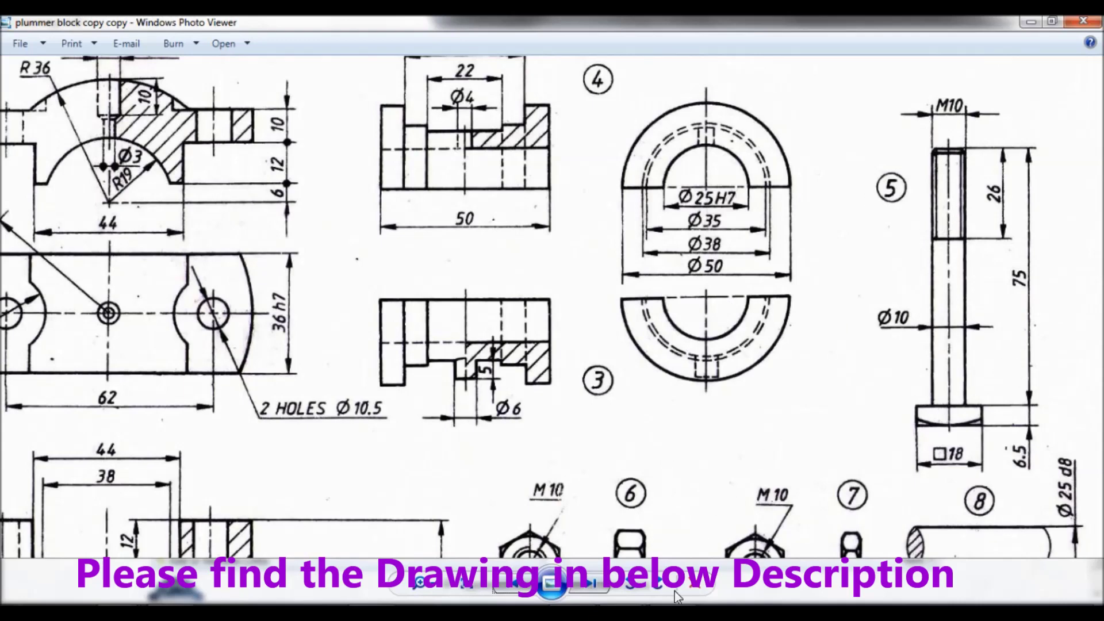
click(661, 526)
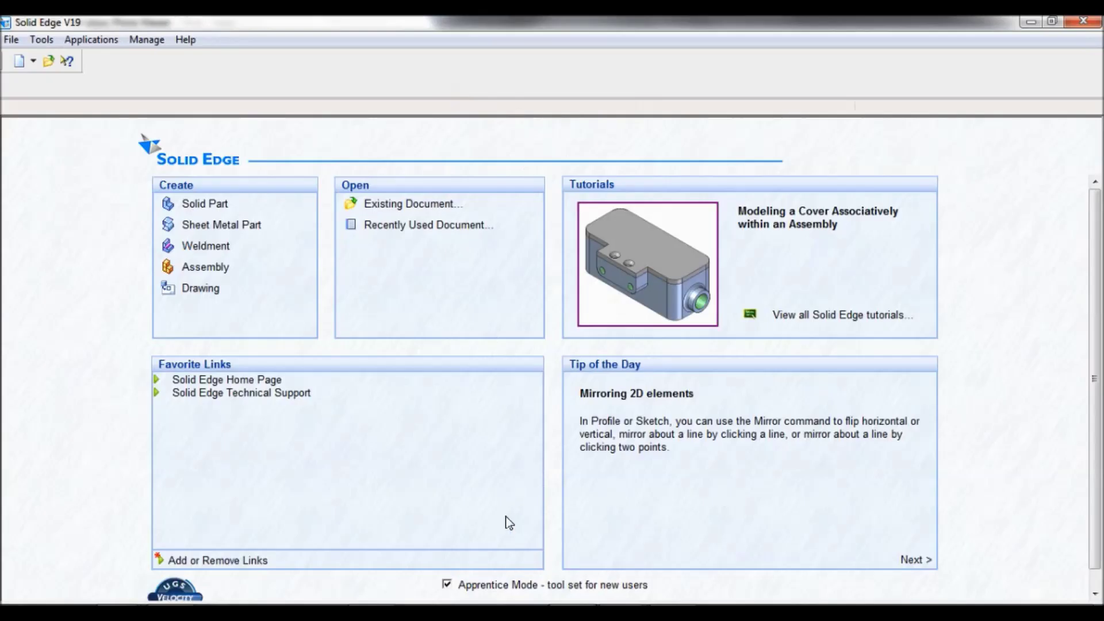
Step: Start a new solid part in iso view and draw a rectangle on the Top plane for a protrusion
click(208, 207)
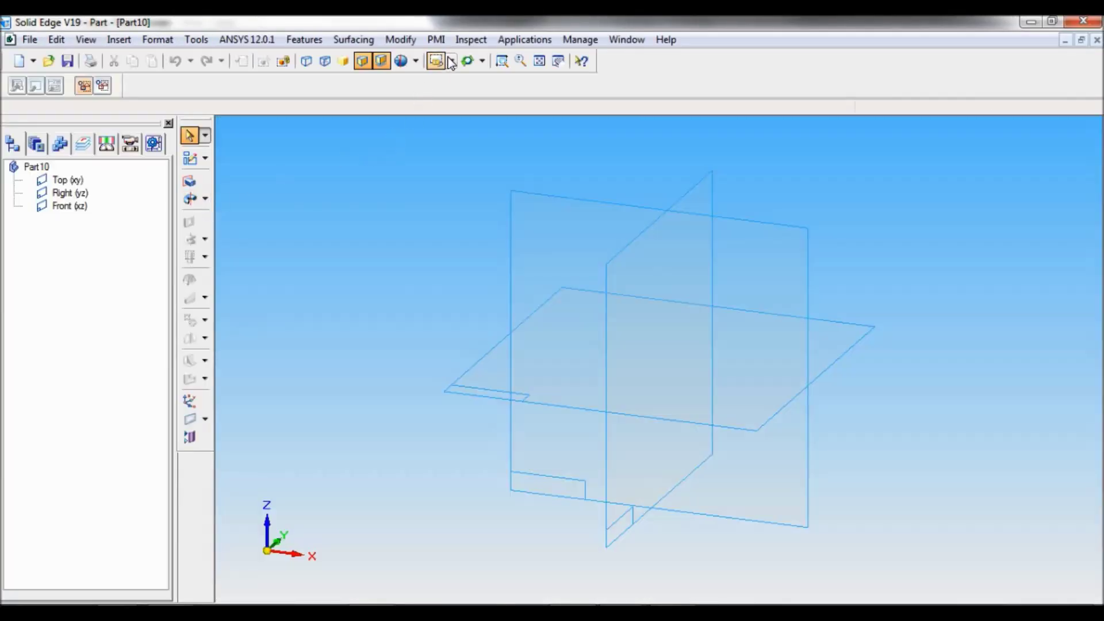
click(451, 62)
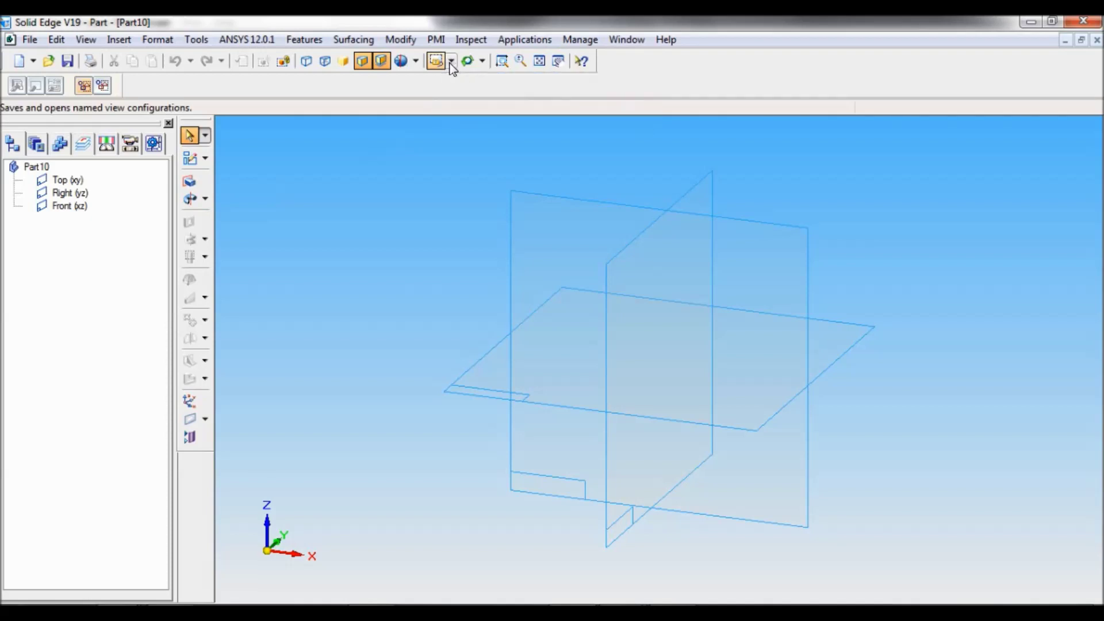
click(438, 125)
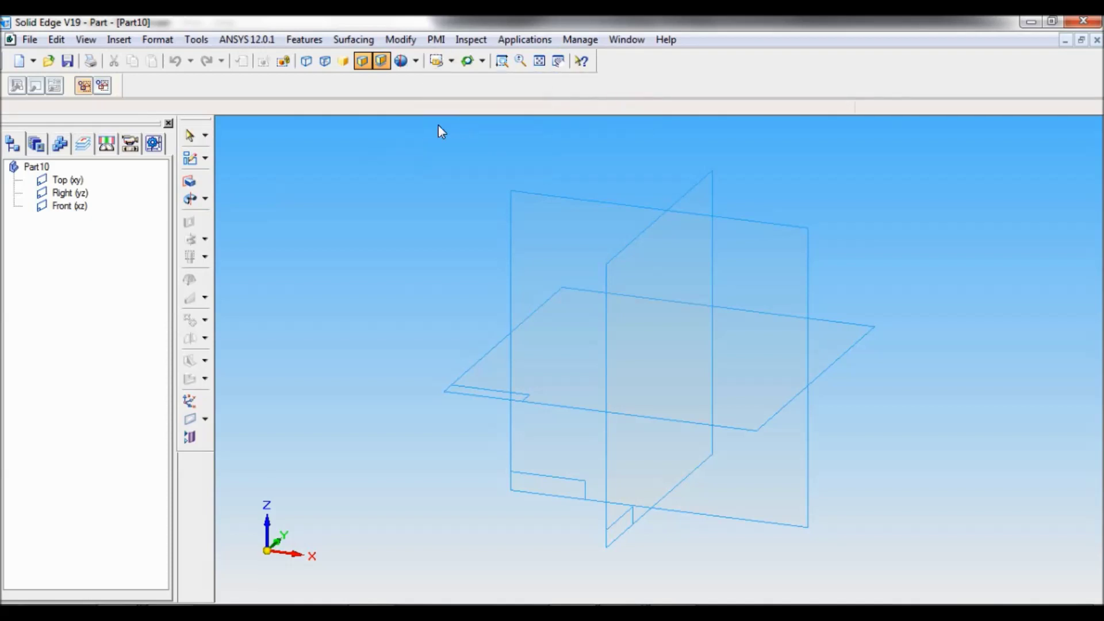
click(191, 183)
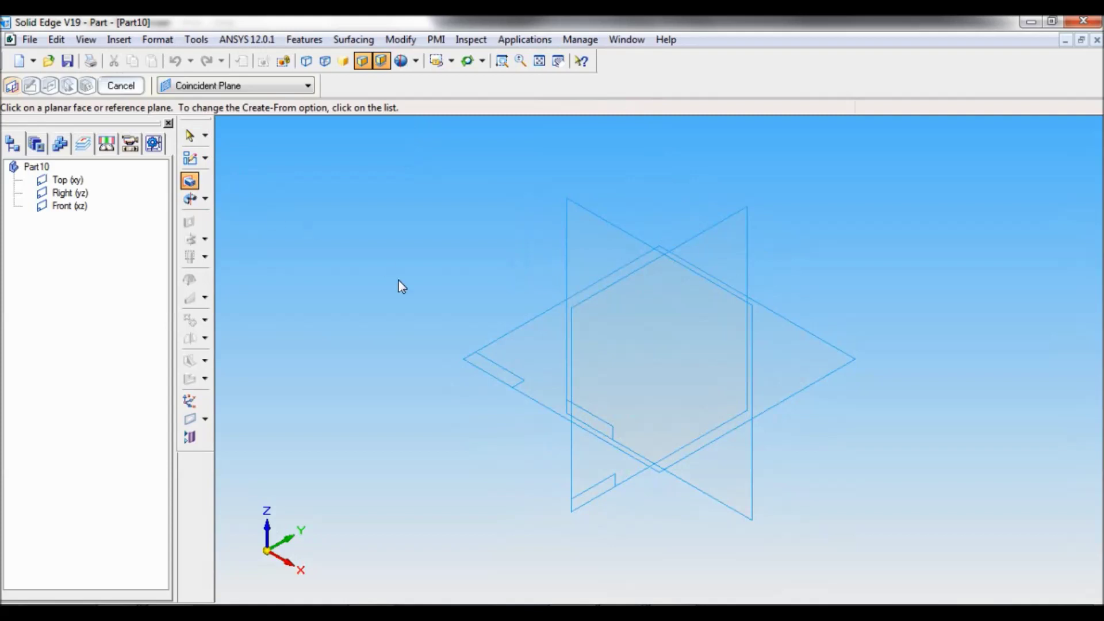
click(505, 340)
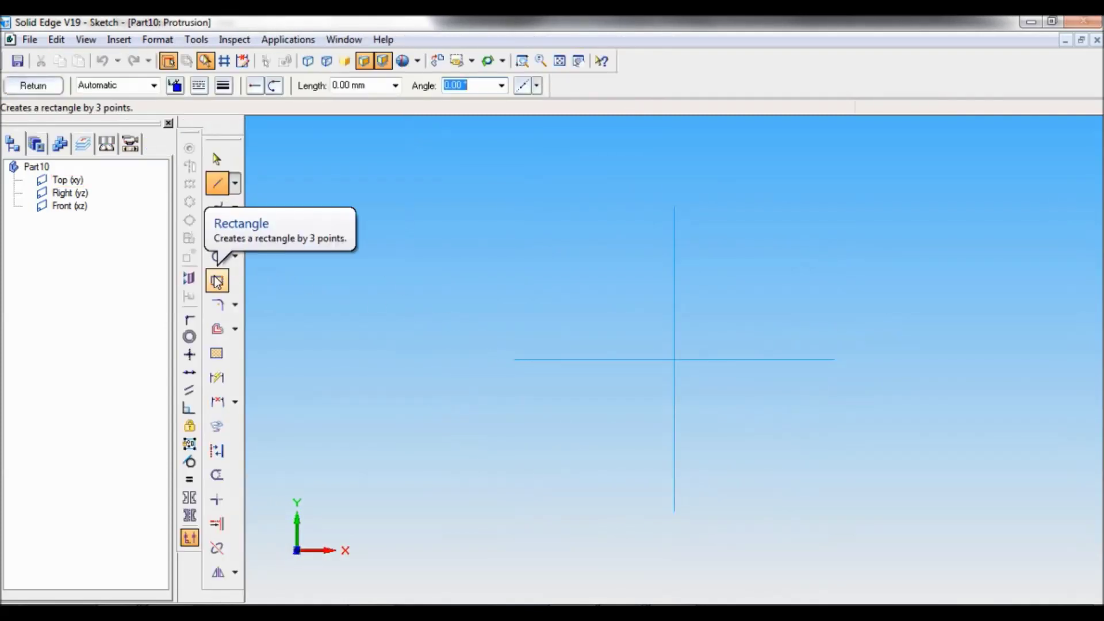
click(216, 279)
drag(618, 317, 705, 397)
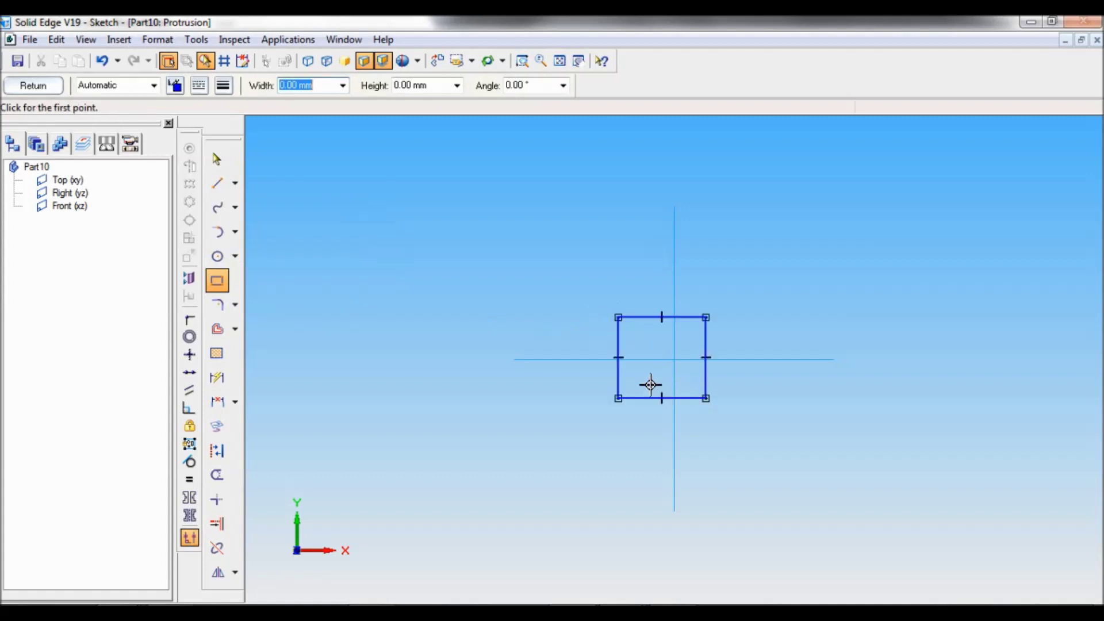
Step: Dimension the rectangle's width and height as 18 mm each
click(218, 379)
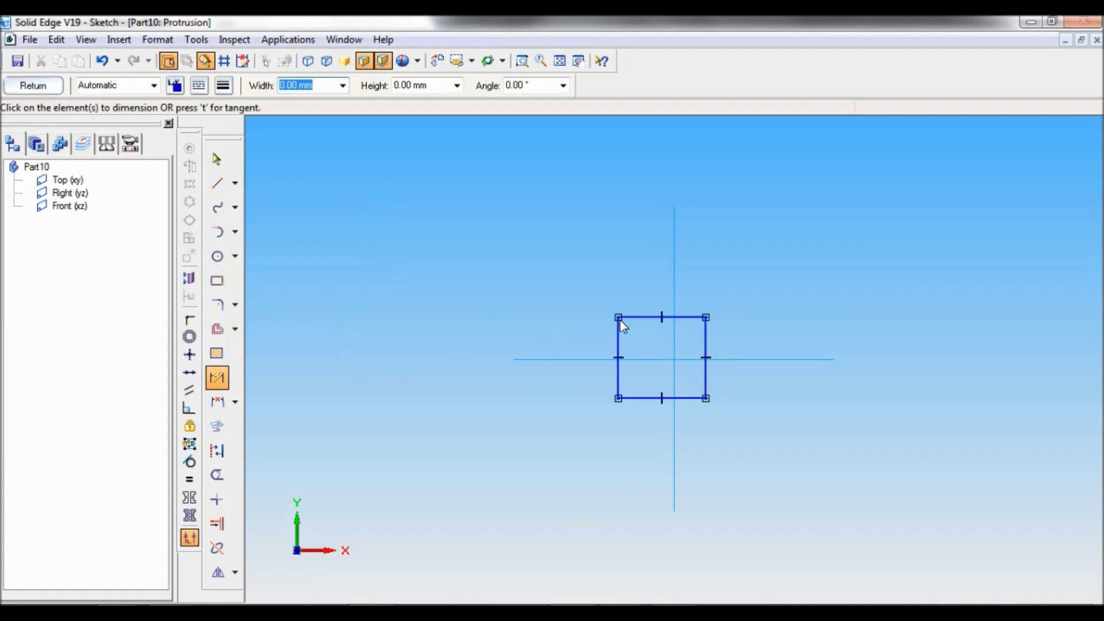
click(636, 316)
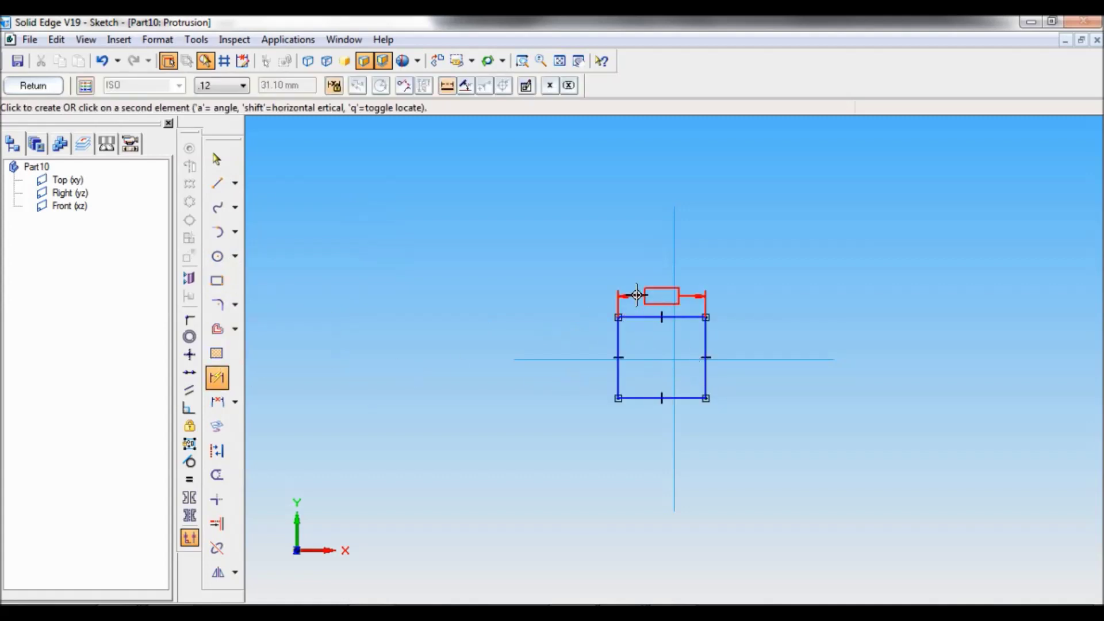
click(637, 295)
text(18)
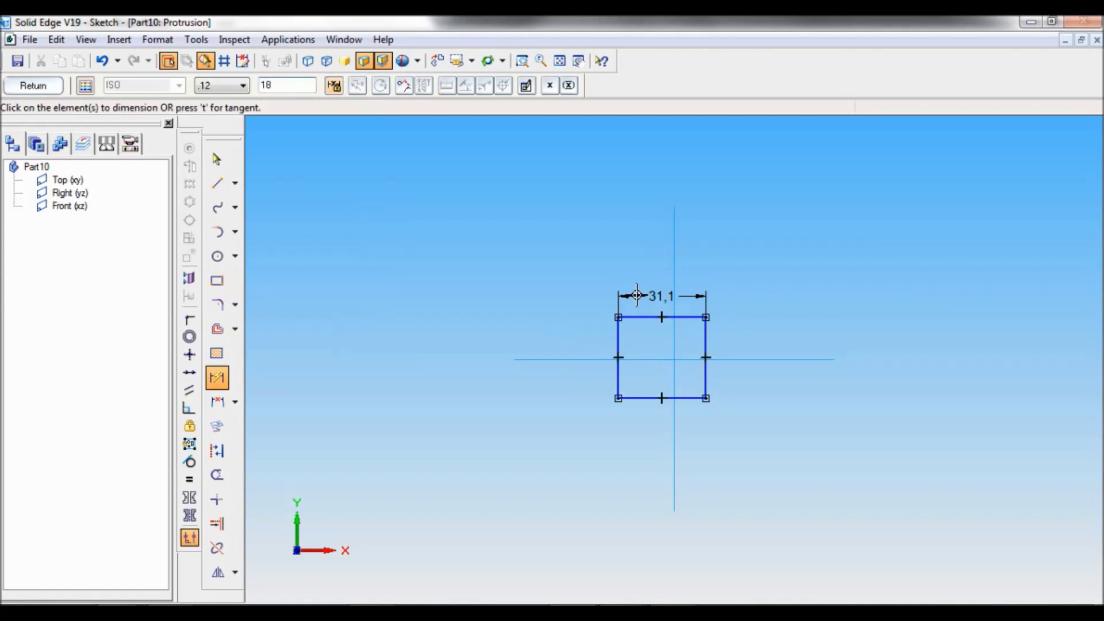
key(Return)
click(618, 331)
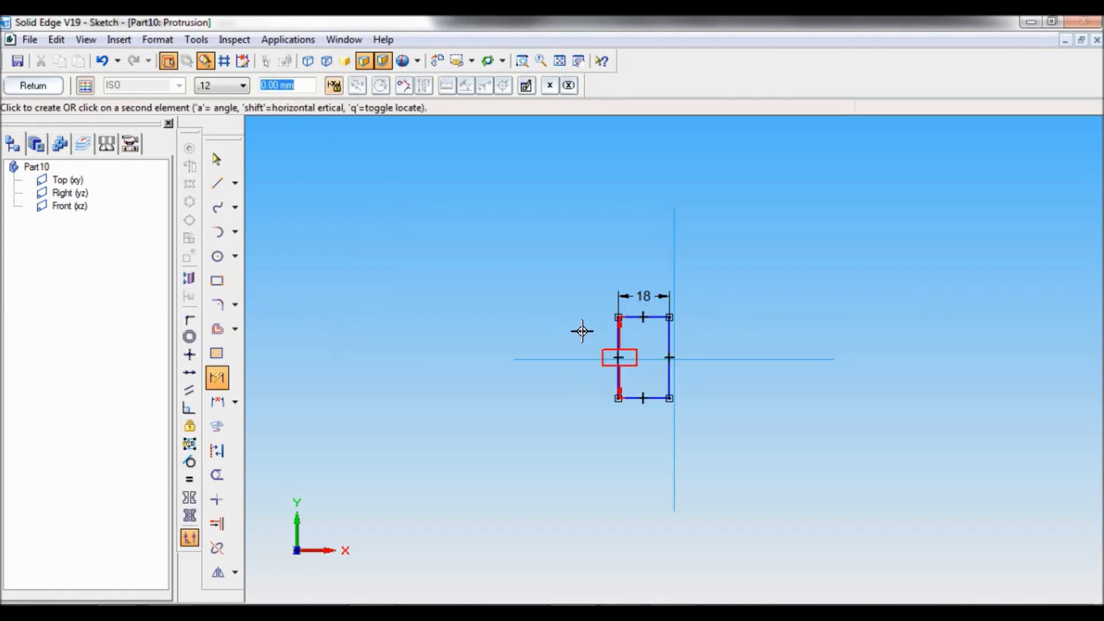
click(582, 331)
text(18)
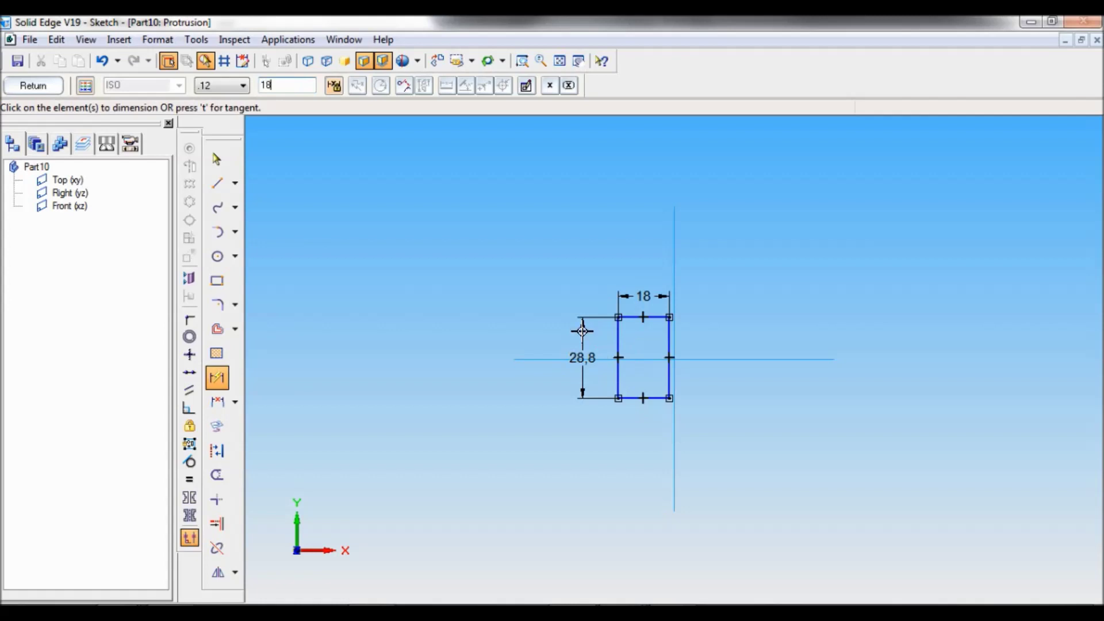
key(Return)
Step: Centre the square on the origin with 9 mm offsets from both axes and finish the sketch
click(618, 338)
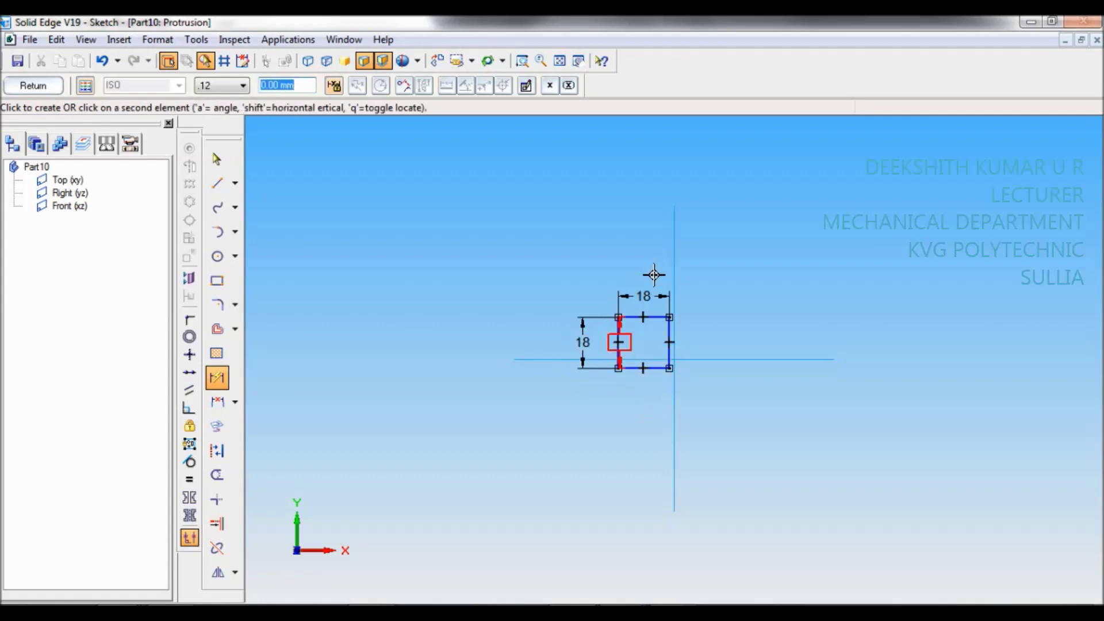
click(673, 262)
click(648, 249)
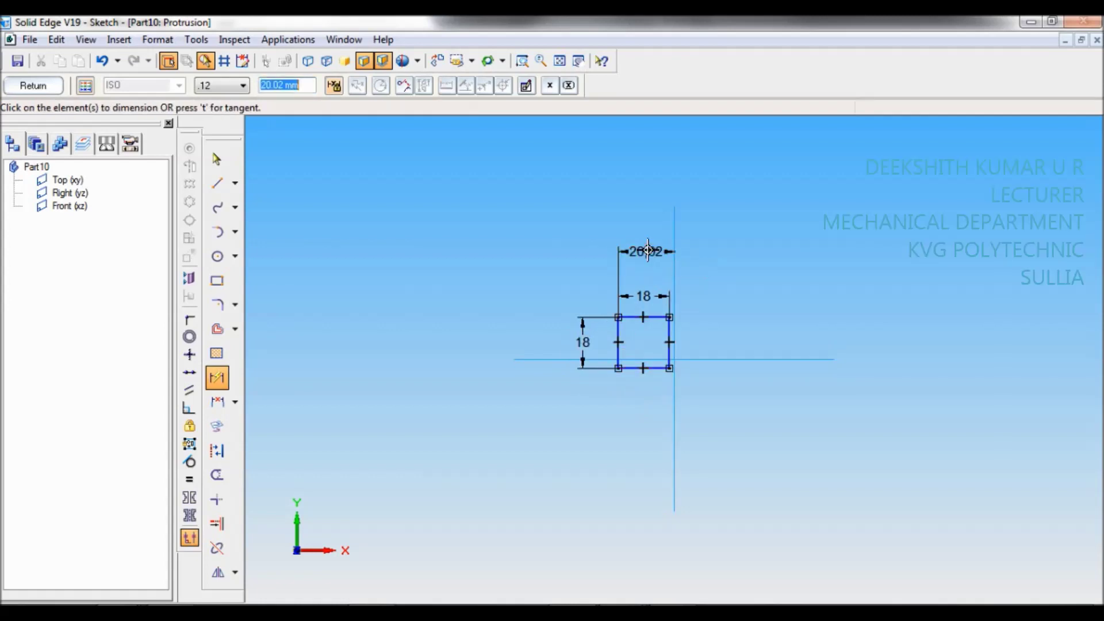
text(9)
key(Return)
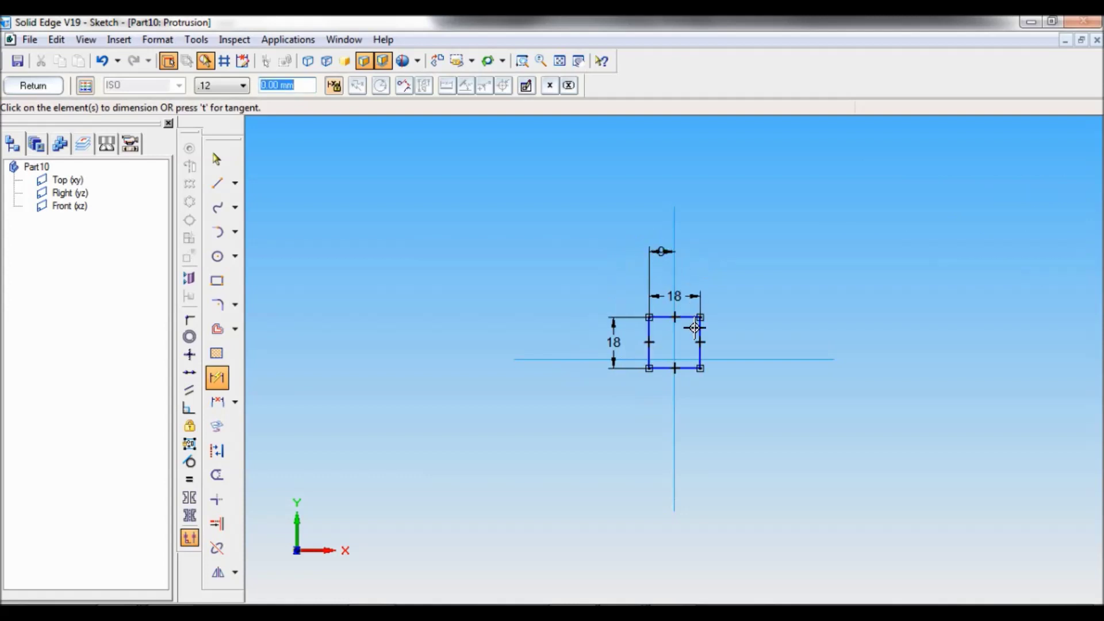
click(699, 339)
click(730, 356)
click(748, 344)
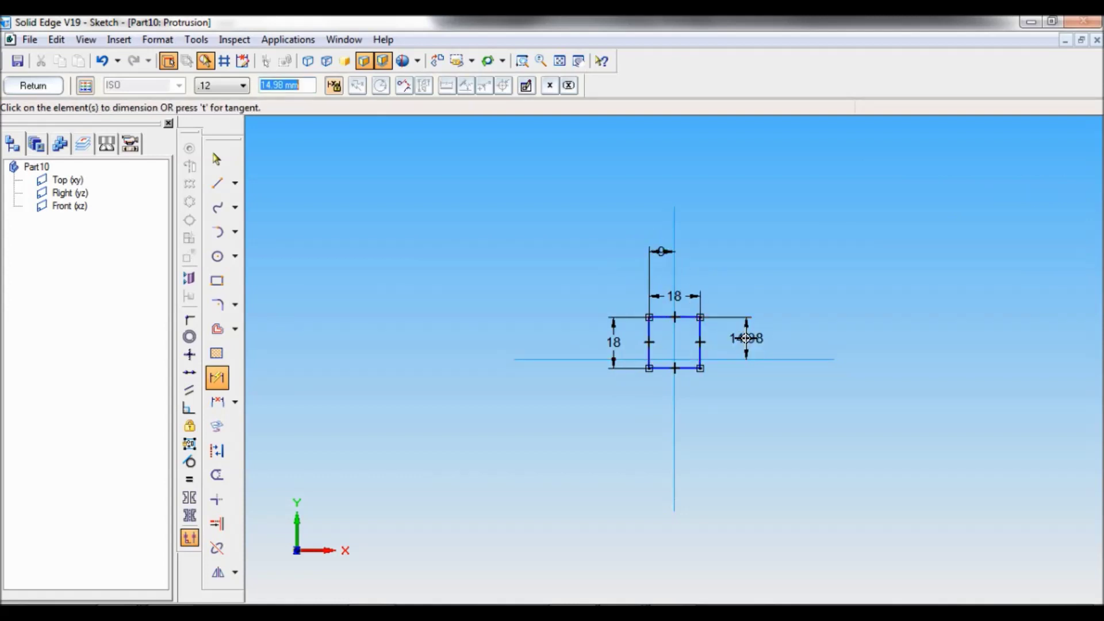
text(18/2)
key(Return)
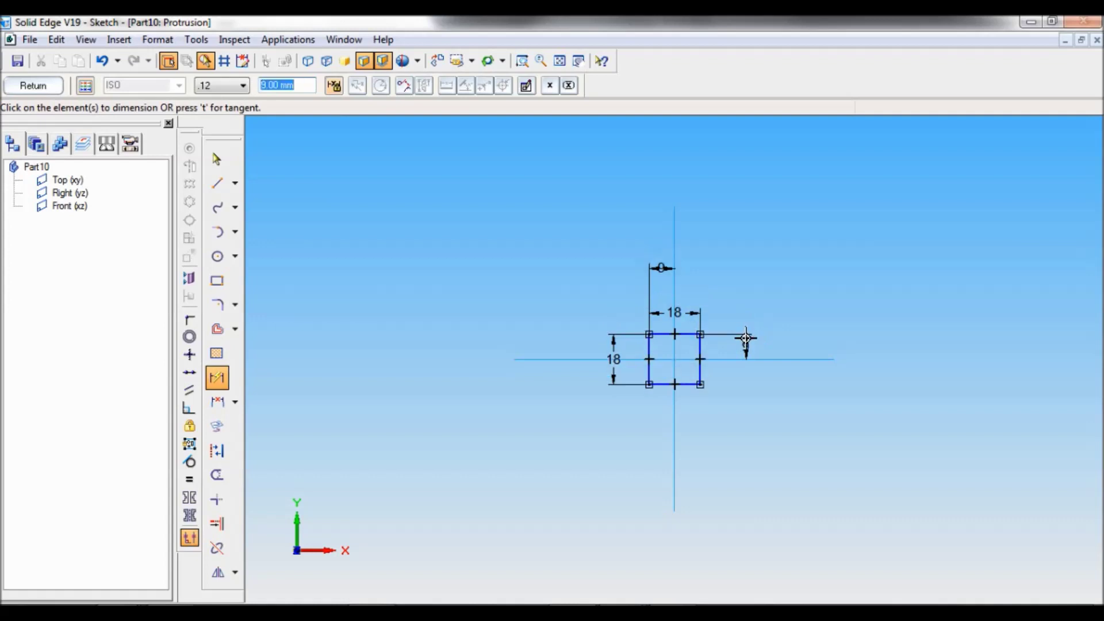
click(522, 60)
drag(581, 293, 769, 447)
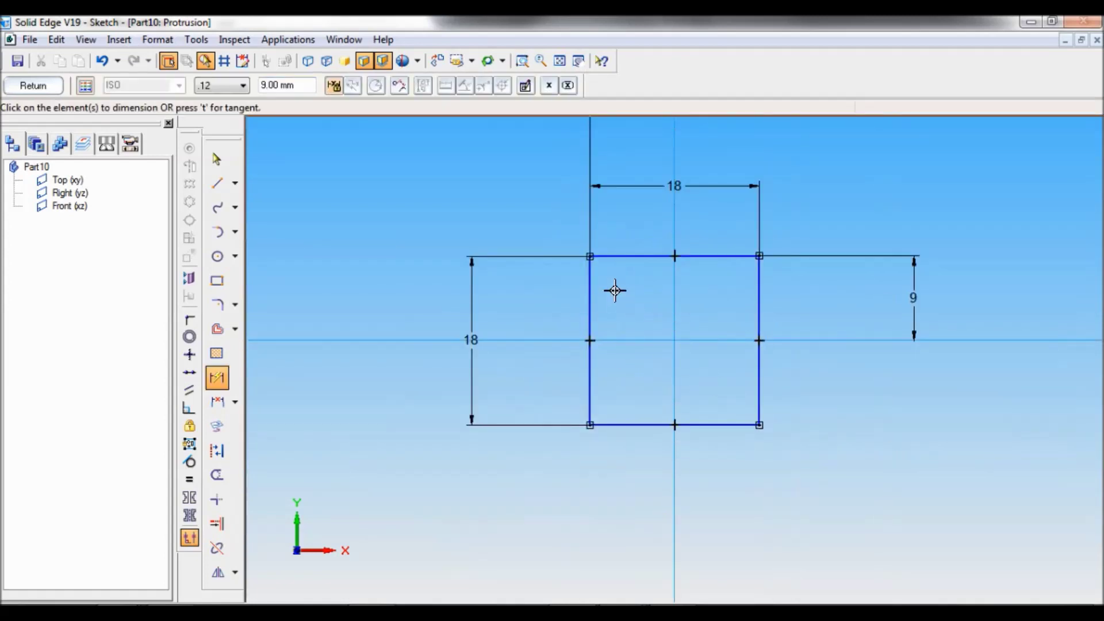
click(42, 88)
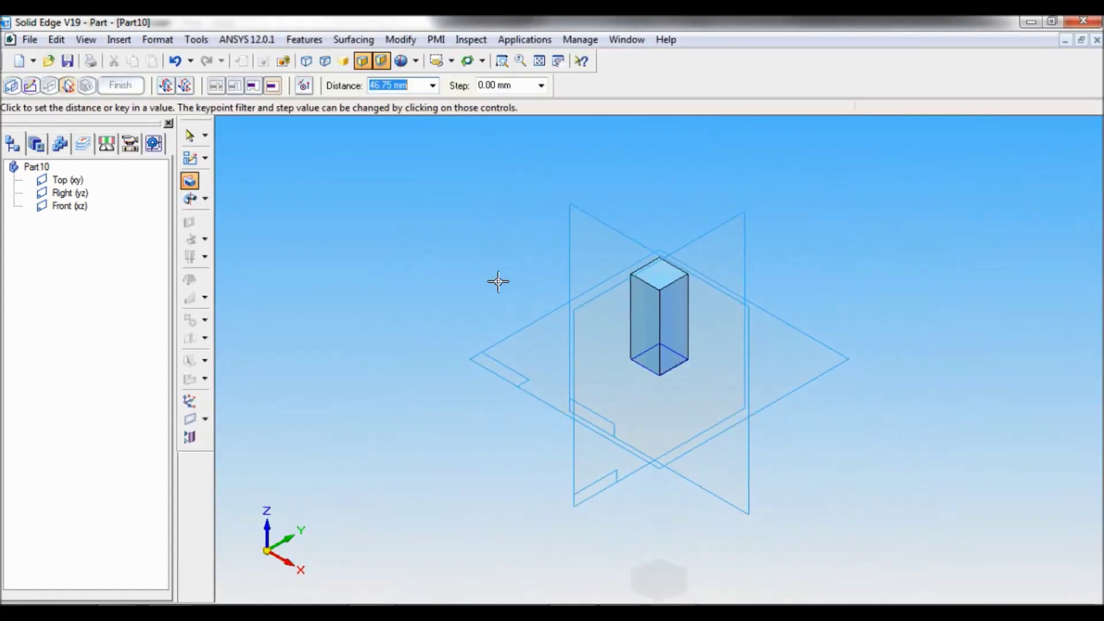
Step: Extrude the square sketch 6.5 mm upward to create the square head block
text(6.5)
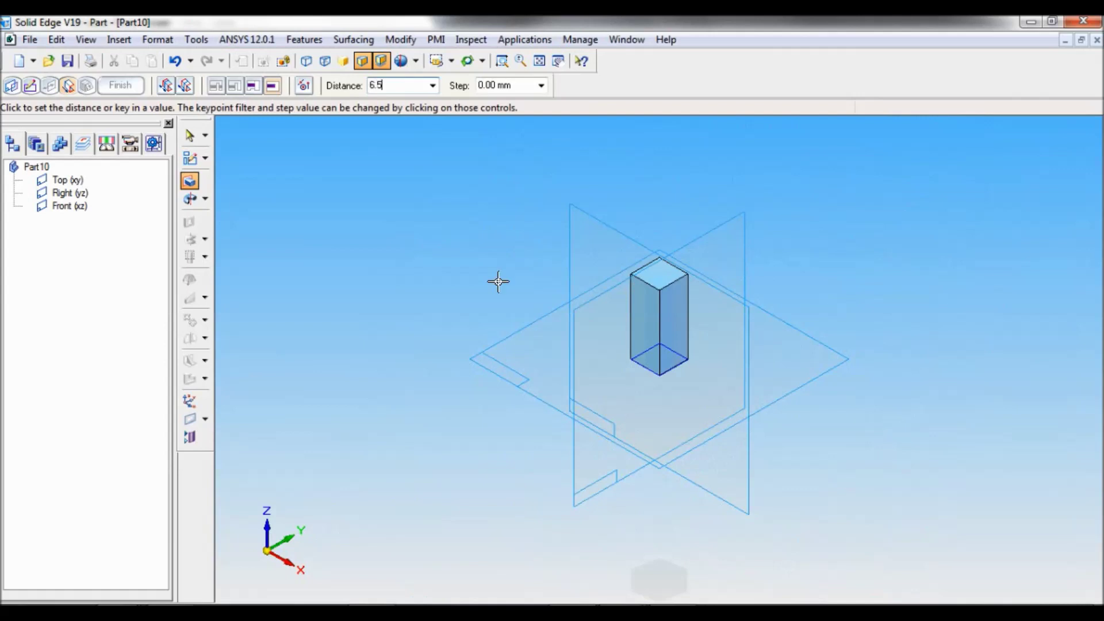
key(Return)
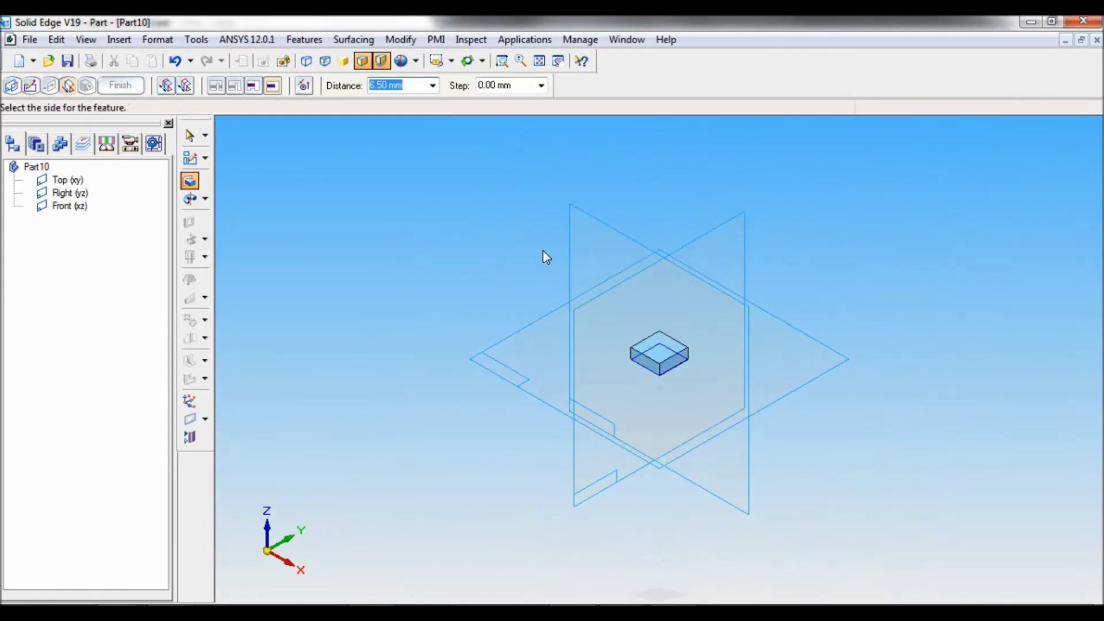
click(542, 251)
click(120, 85)
click(121, 86)
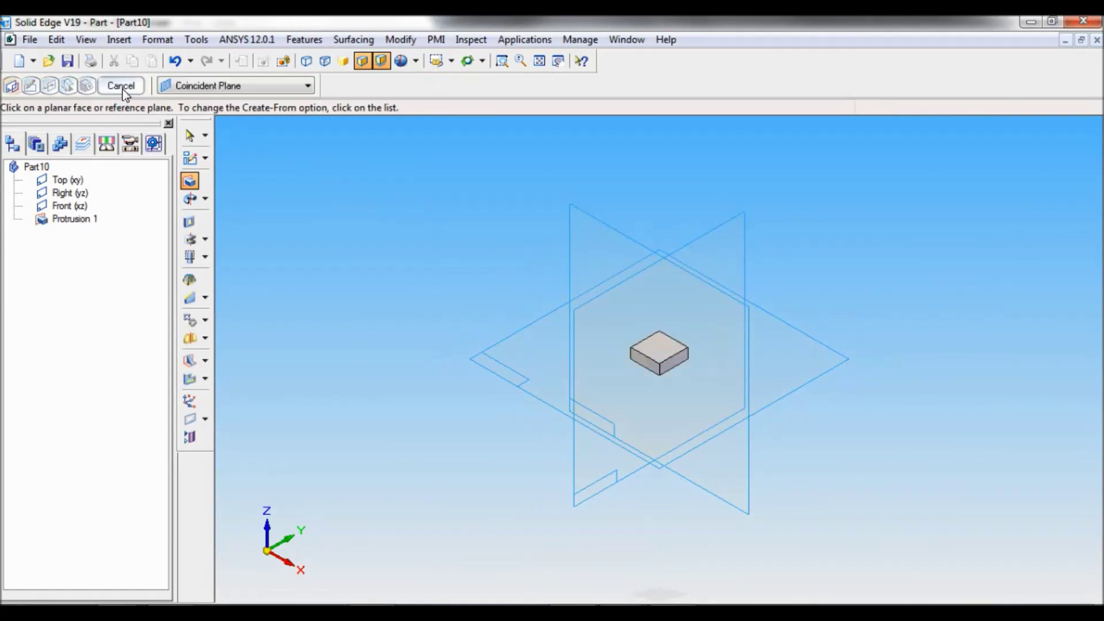
click(122, 88)
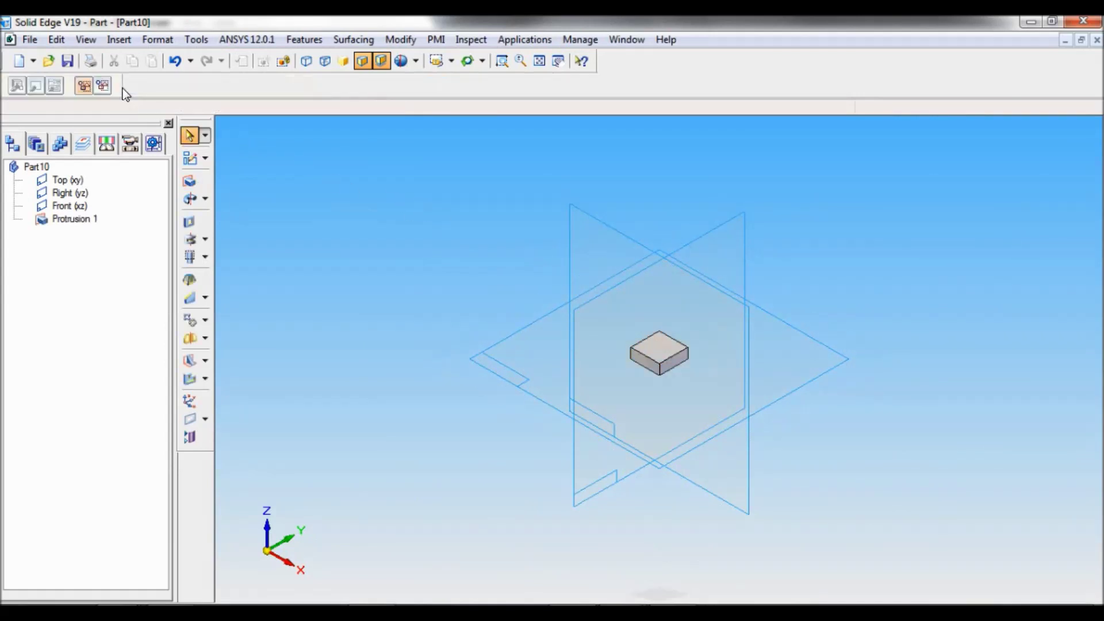
click(191, 183)
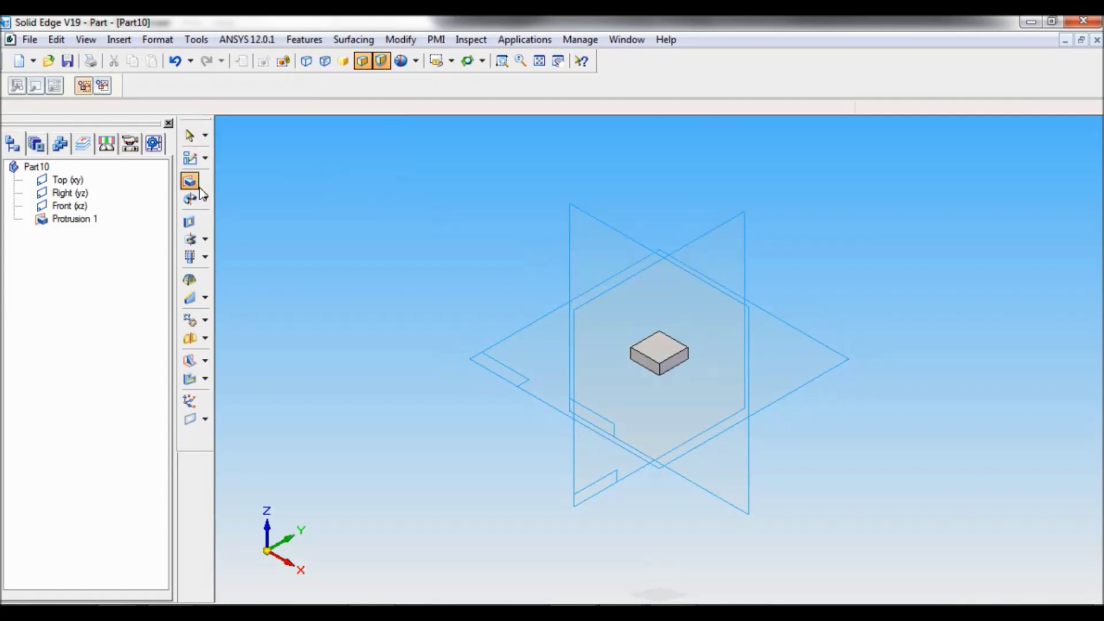
Step: Sketch a Ø10 mm circle centred on the head's top face and dimension its diameter
click(667, 353)
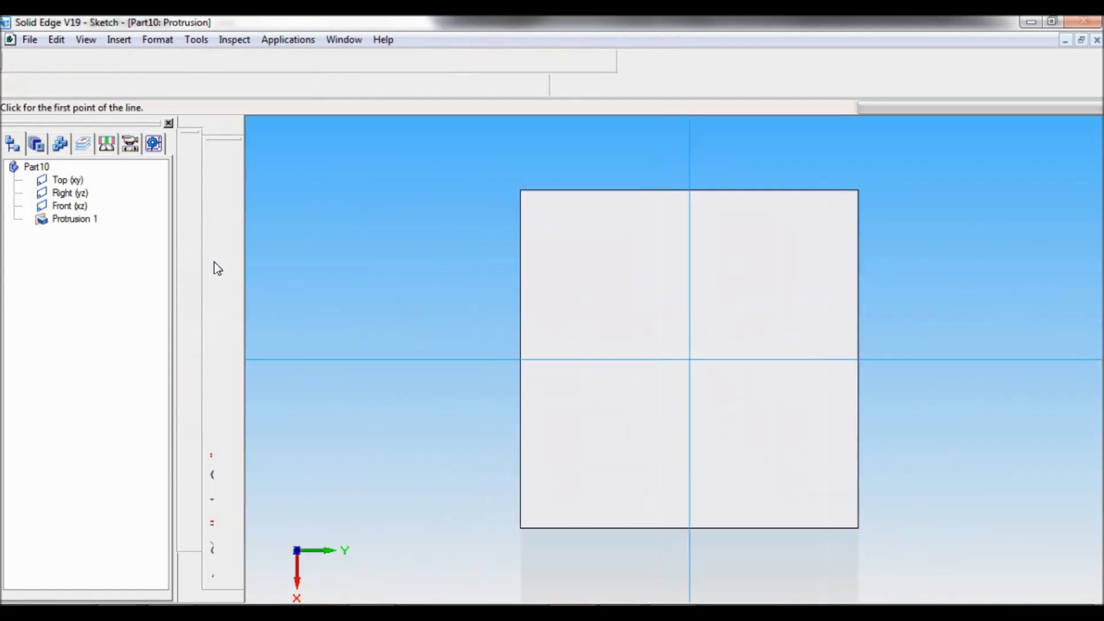
click(217, 256)
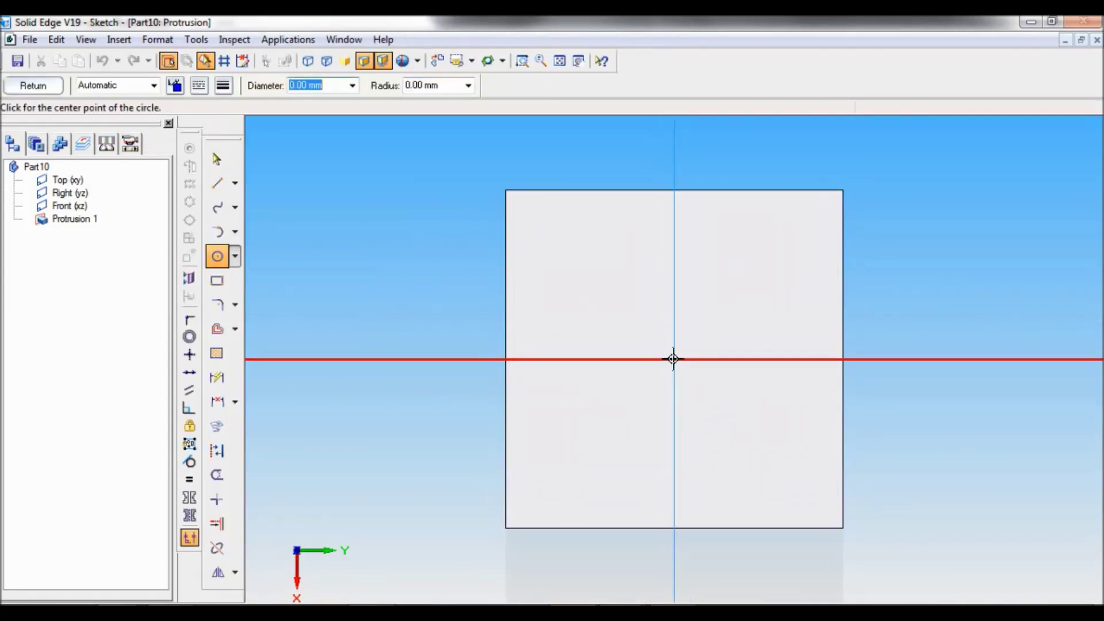
click(673, 359)
text(10)
key(Tab)
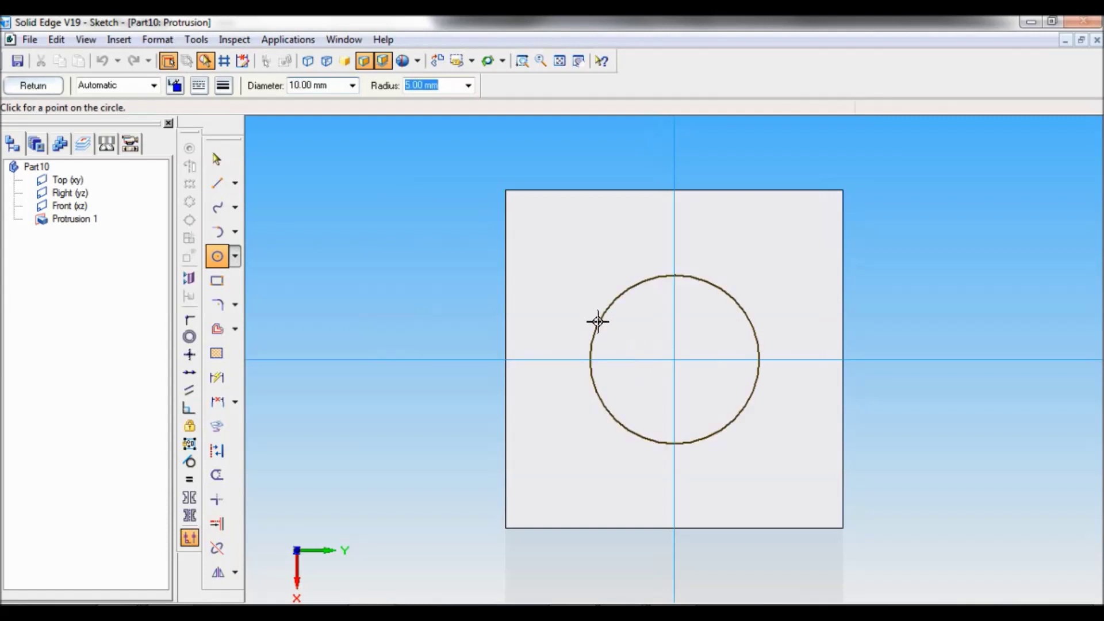
click(598, 321)
click(216, 376)
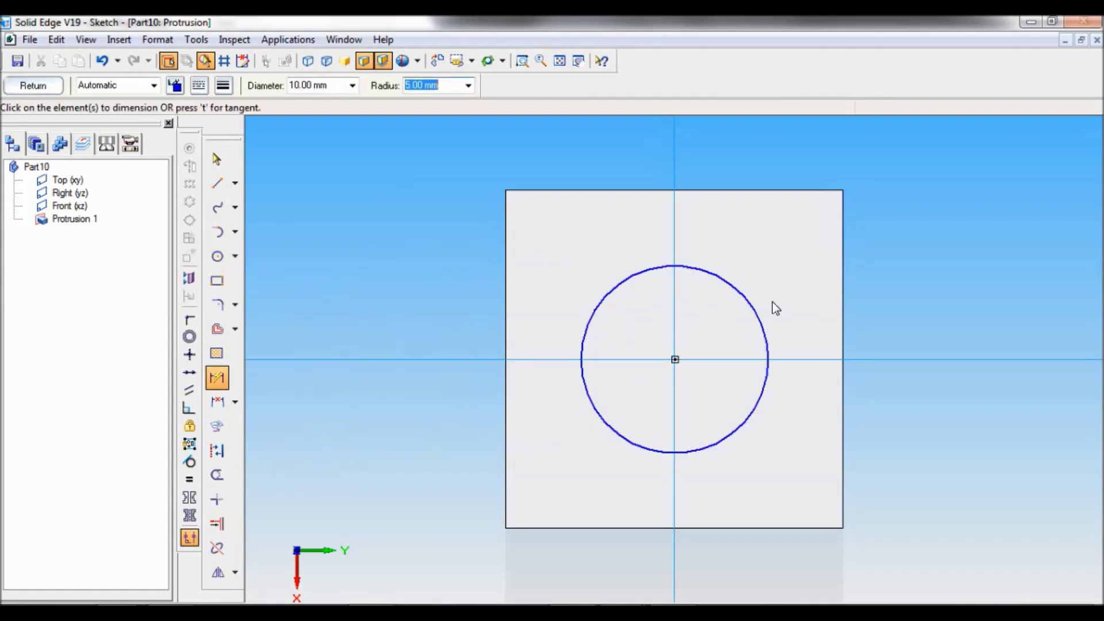
click(754, 309)
click(843, 274)
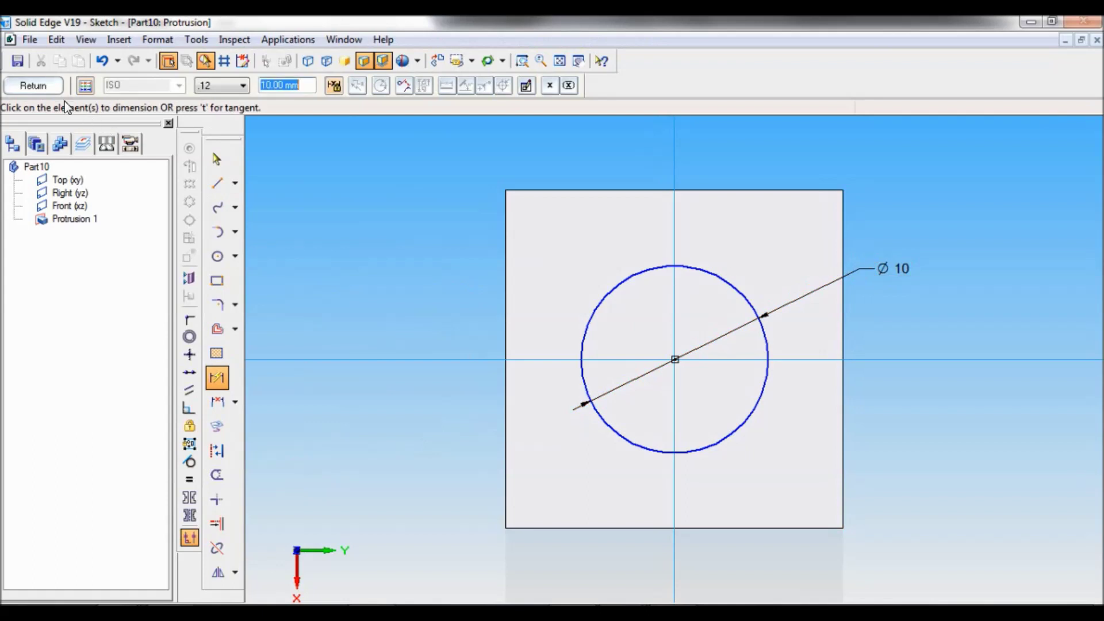
click(33, 85)
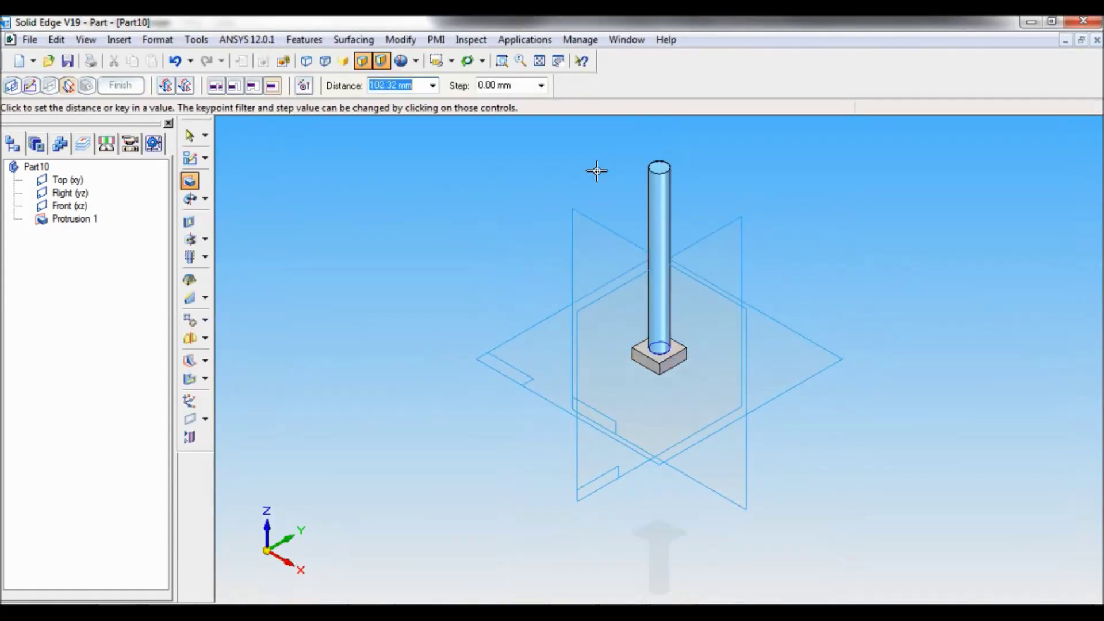
Step: Extrude the circle 75 mm upward from the head as the shank
text(75)
key(Return)
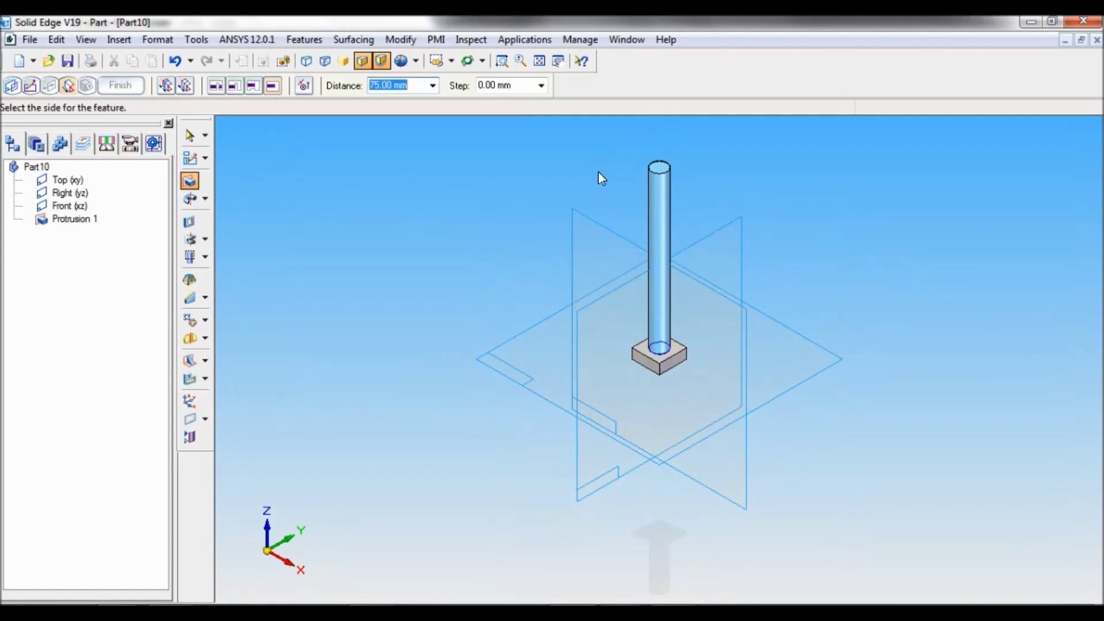
click(598, 171)
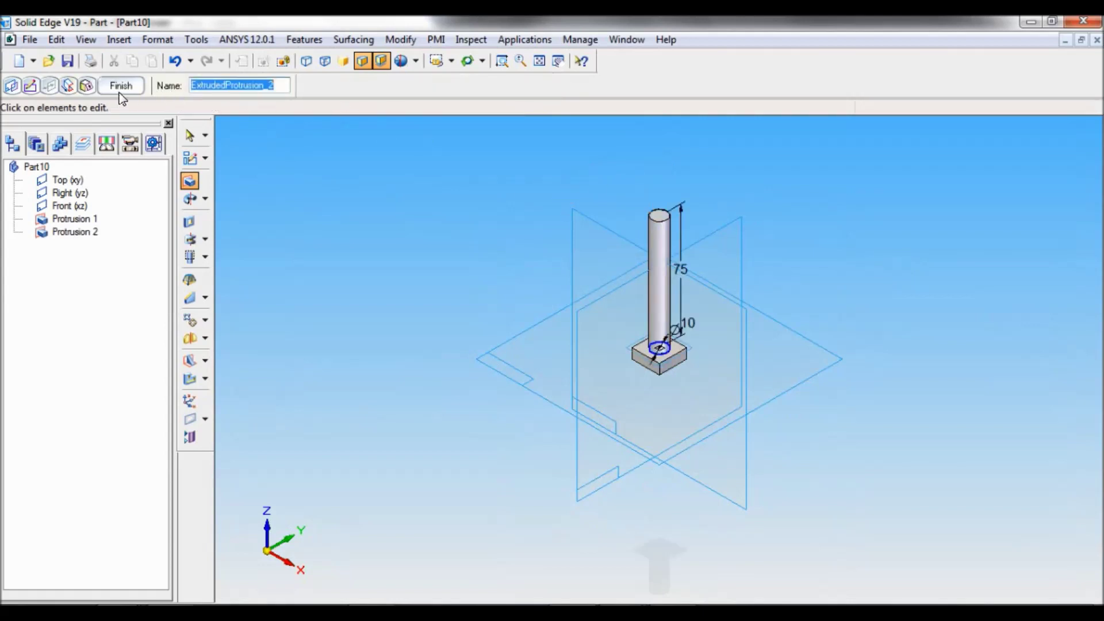
click(120, 85)
click(119, 85)
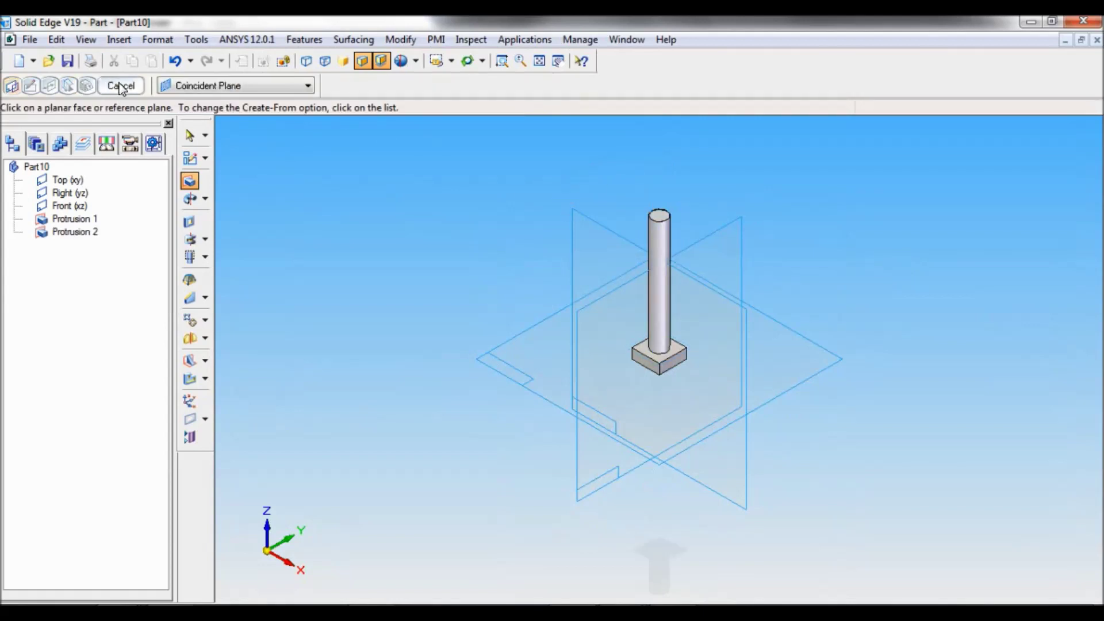
click(538, 62)
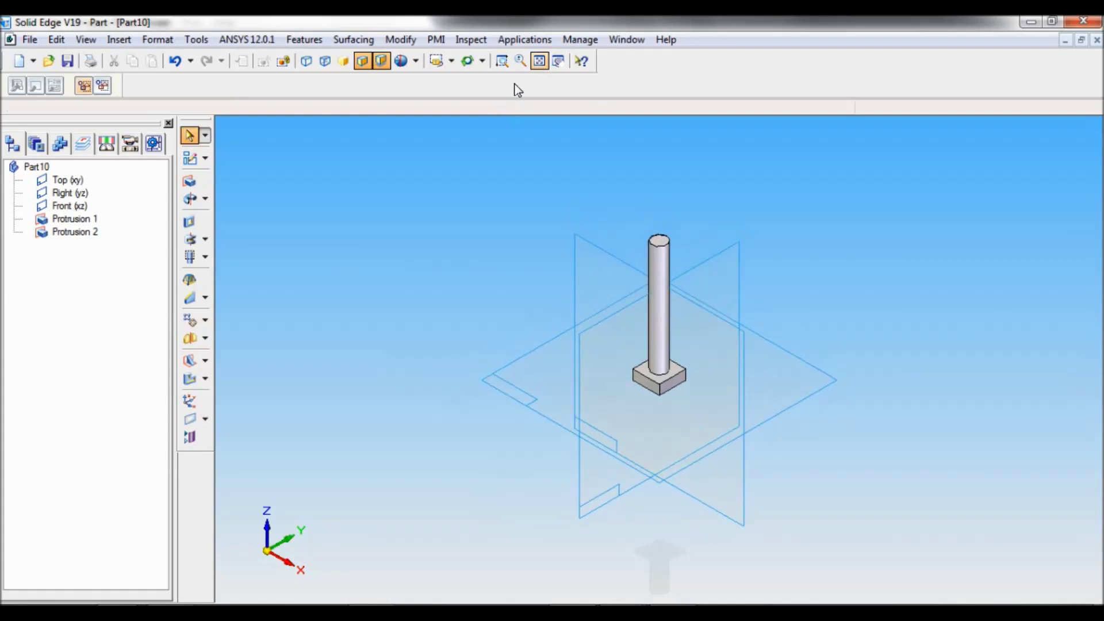
mouse_move(623, 612)
click(677, 568)
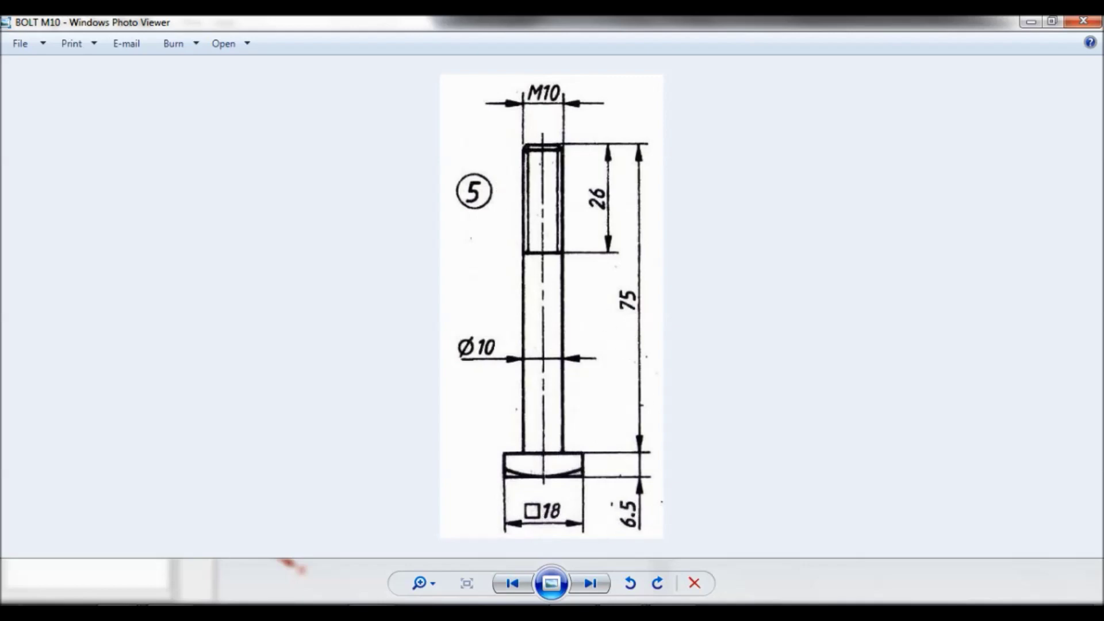
key(alt+Tab)
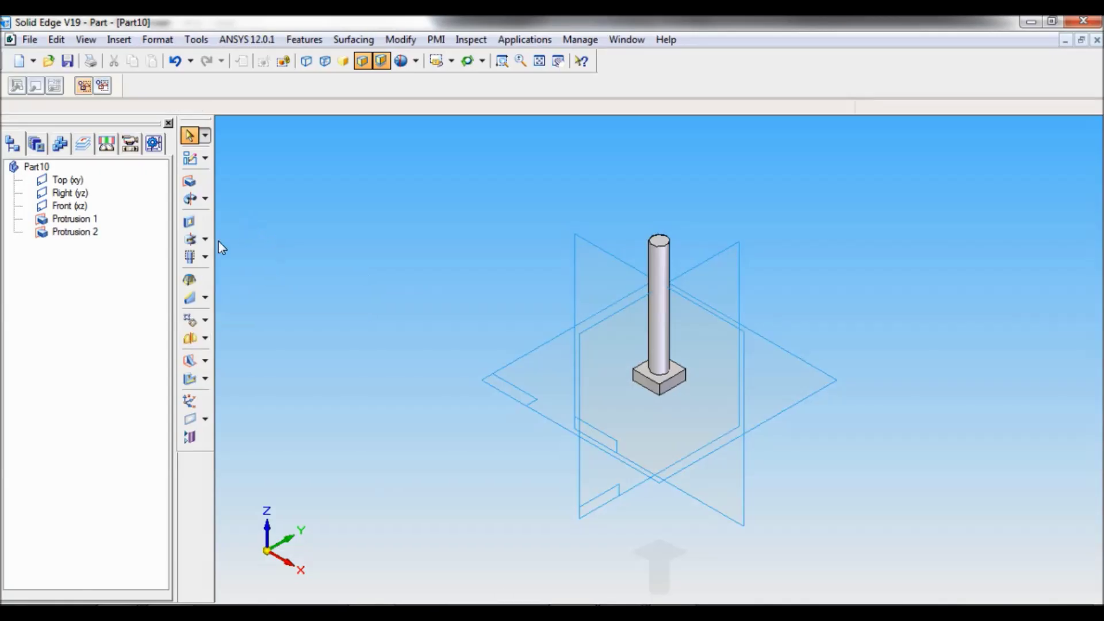
Step: Start a straight thread on the shank cylinder, beginning at its top end
click(205, 257)
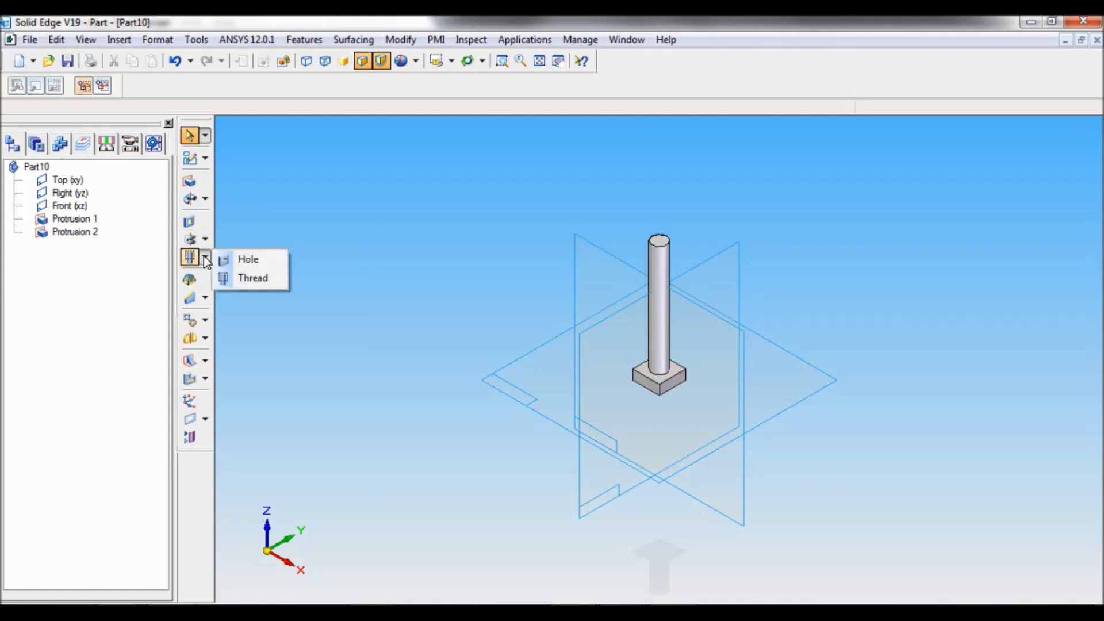
click(257, 284)
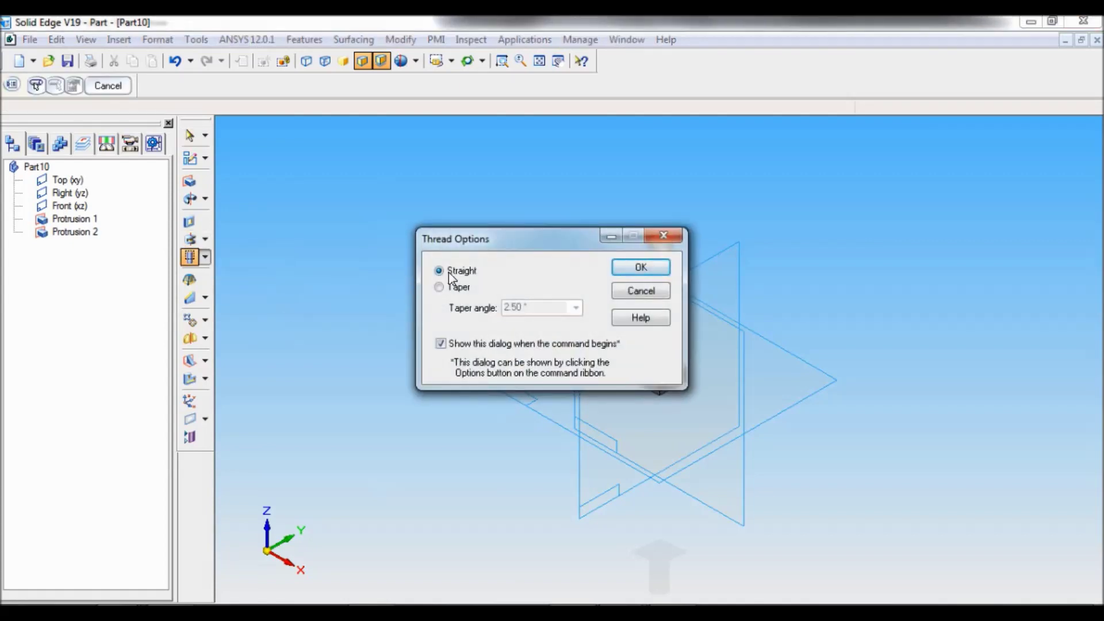
click(640, 268)
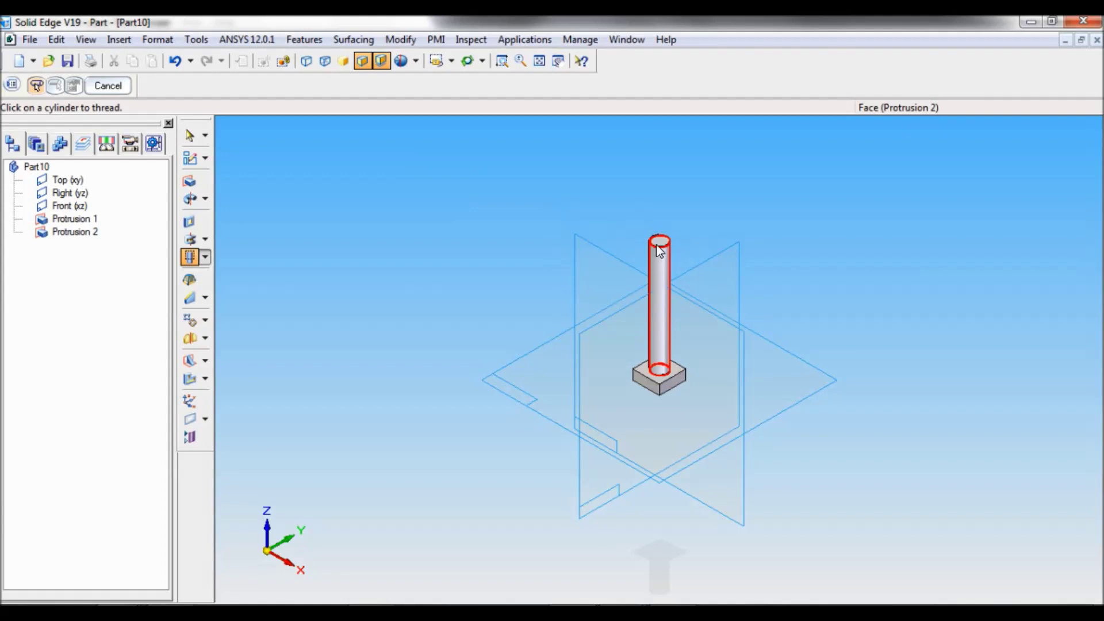
click(661, 262)
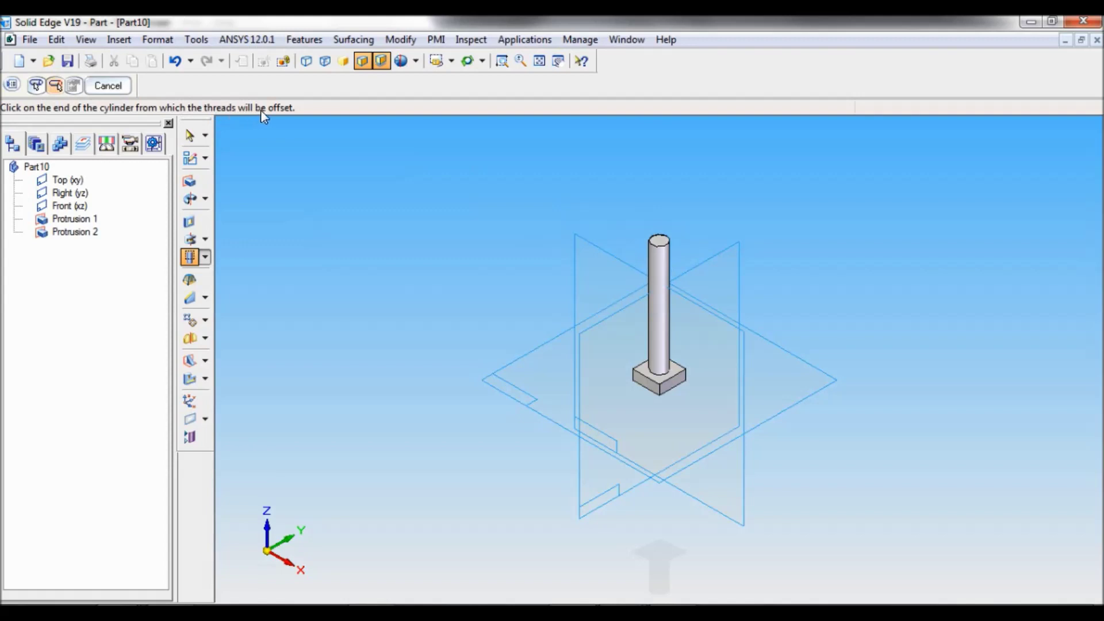
click(664, 243)
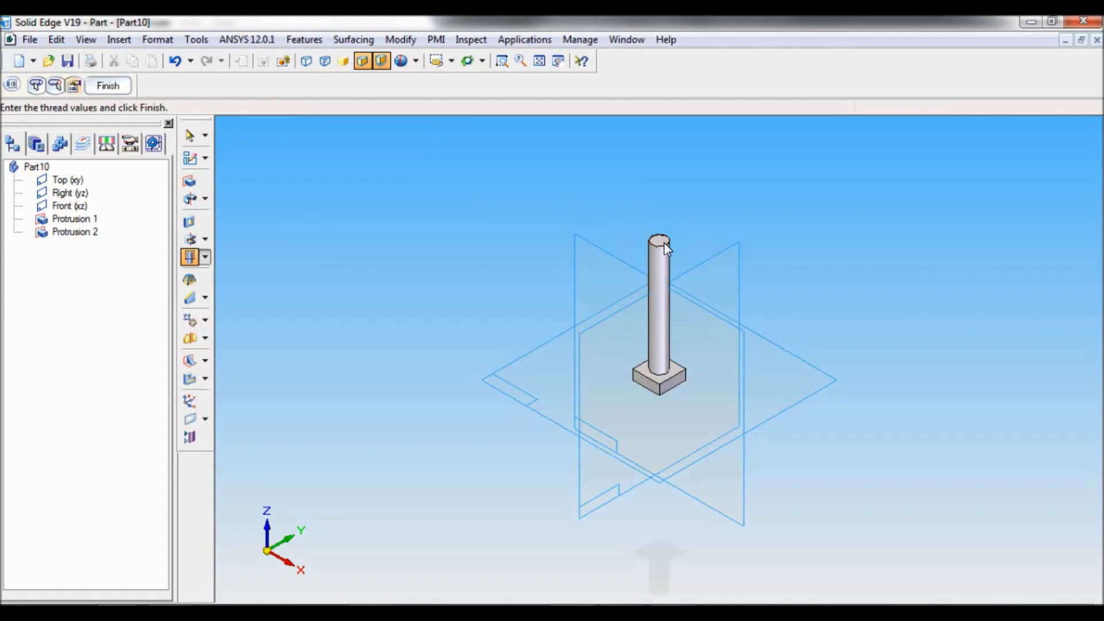
Step: Set the thread to a finite 26 mm depth with type M10 and create it
click(311, 87)
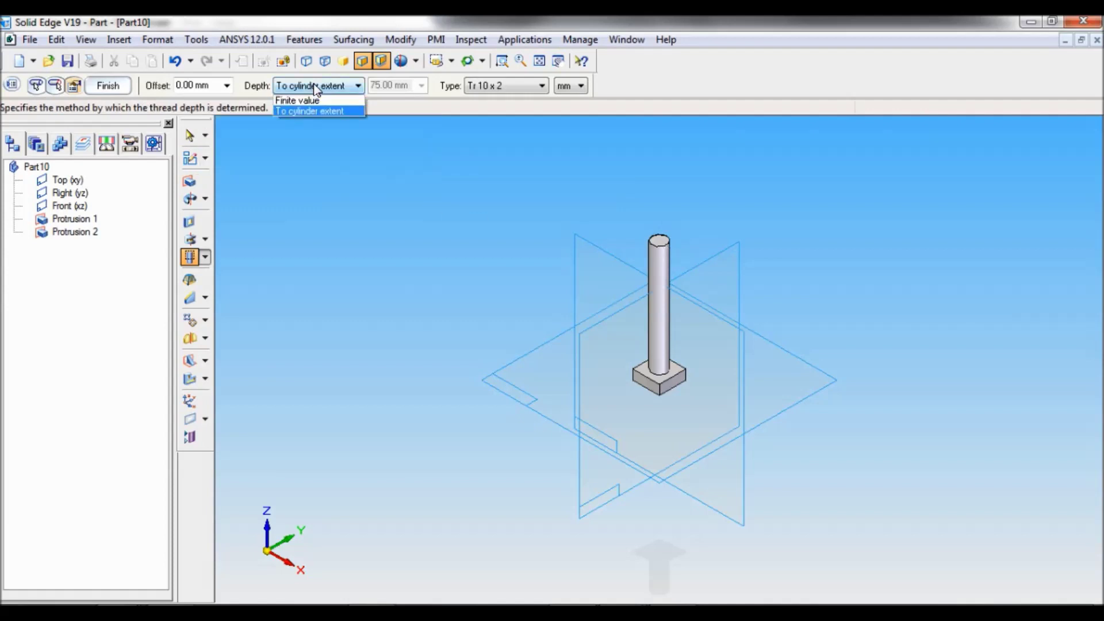
click(322, 100)
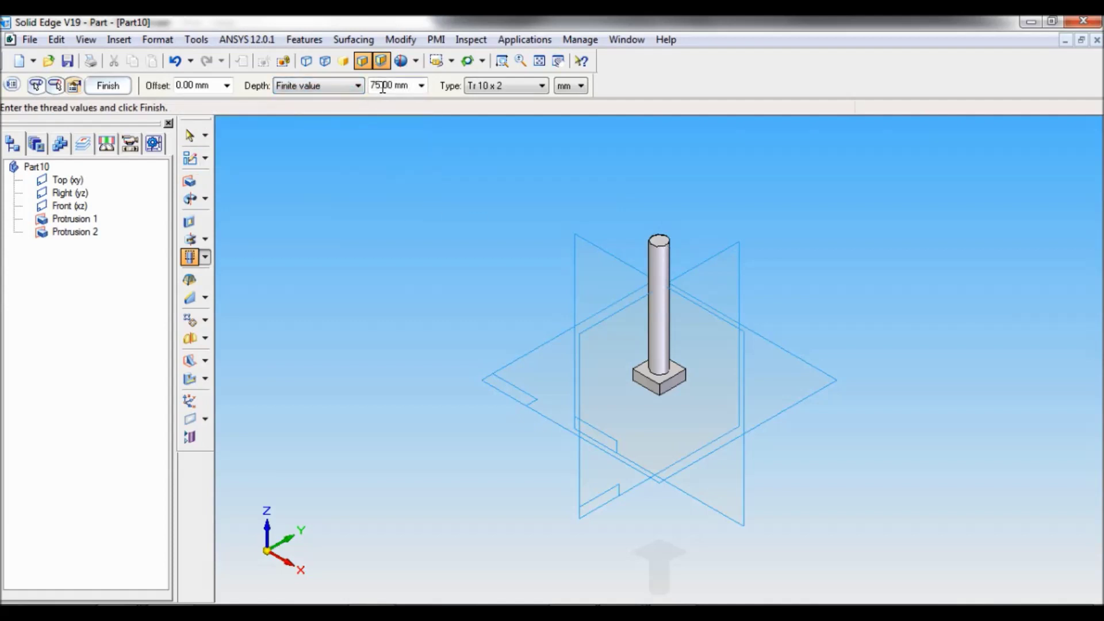
click(382, 86)
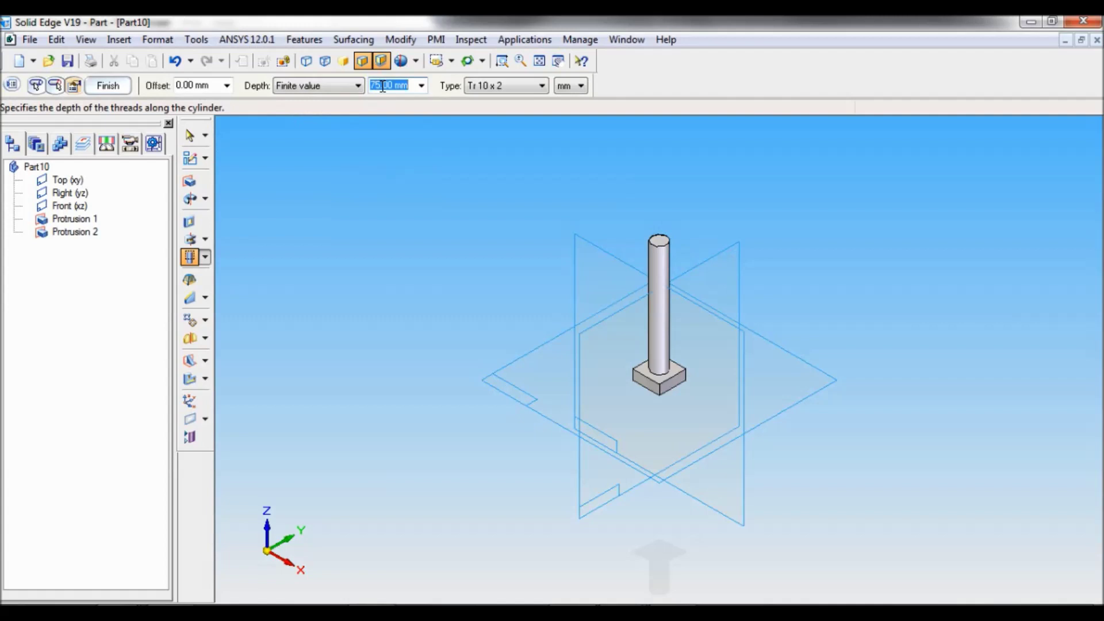
text(26)
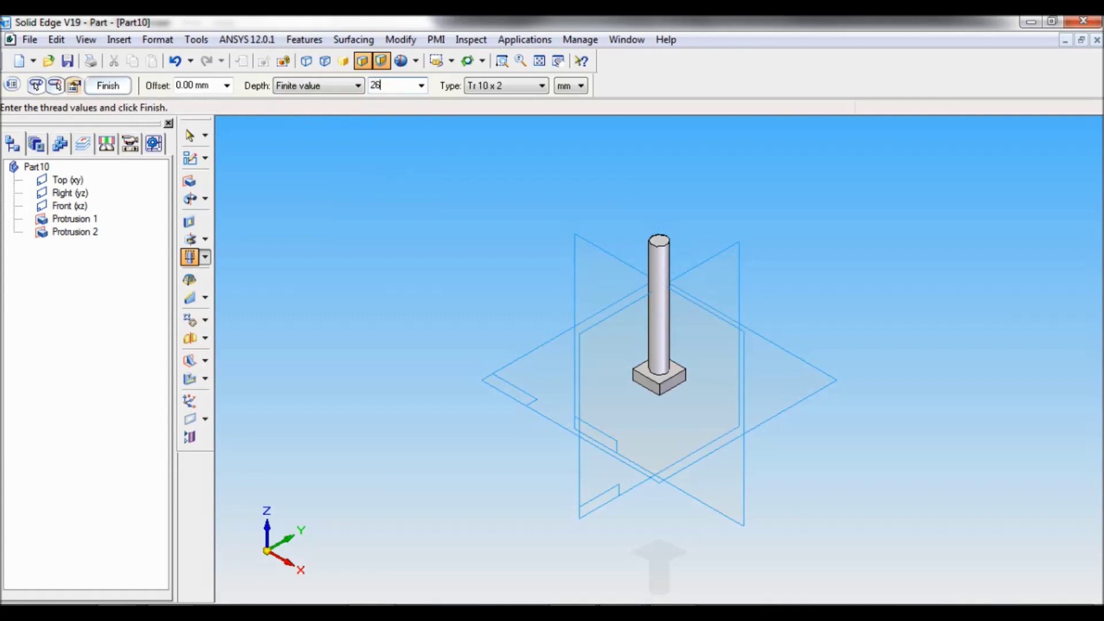
click(499, 87)
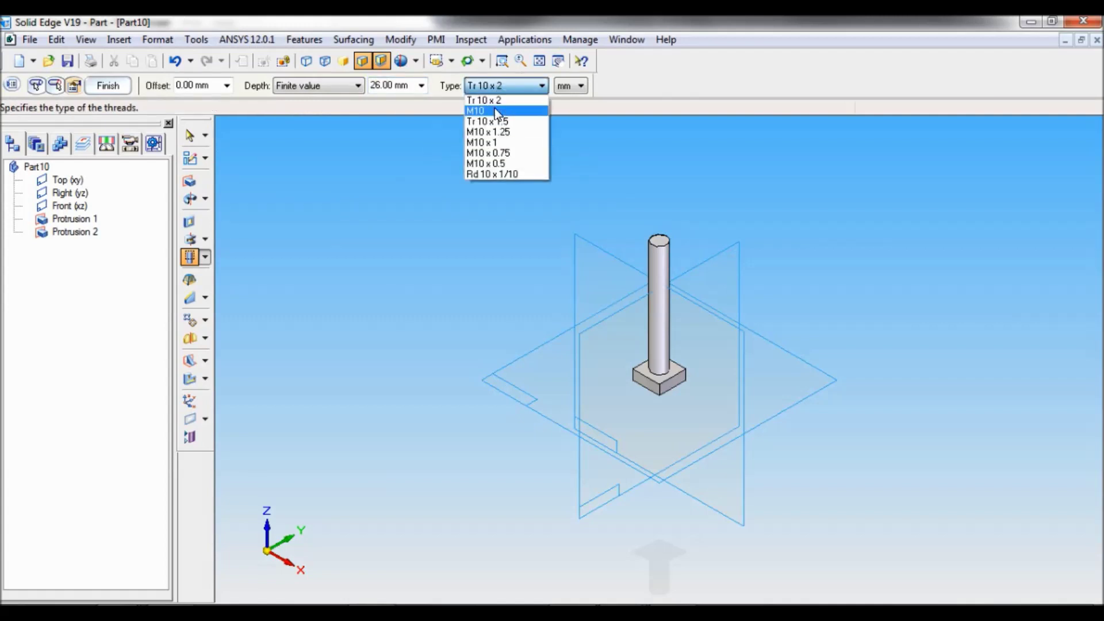
click(495, 111)
click(107, 88)
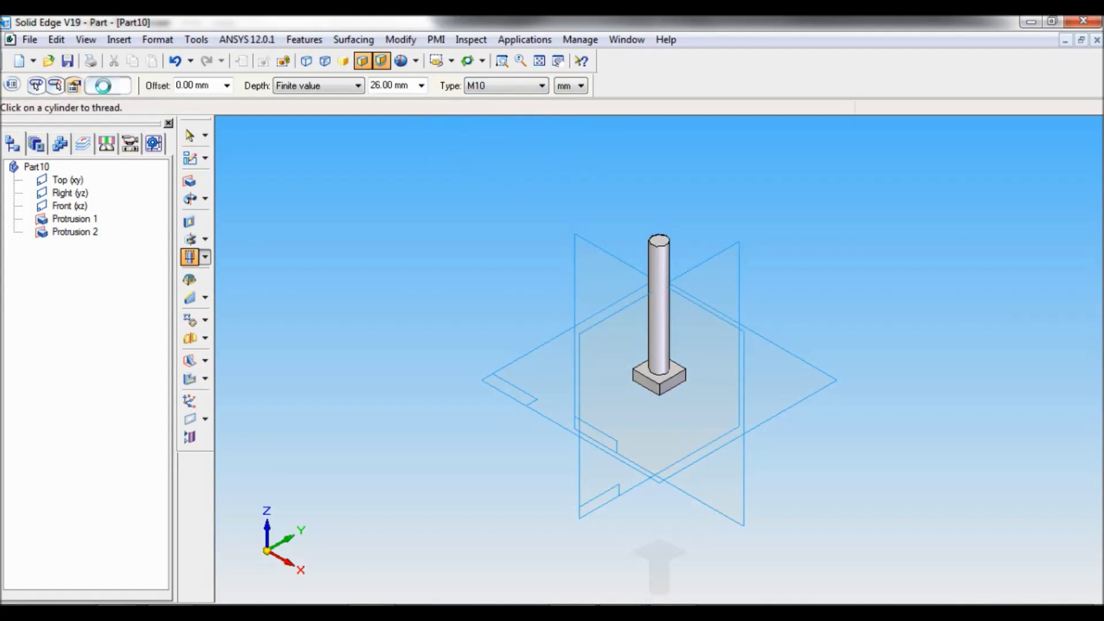
Step: Add a 1 mm setback chamfer to the shank's top edge
click(204, 297)
click(255, 318)
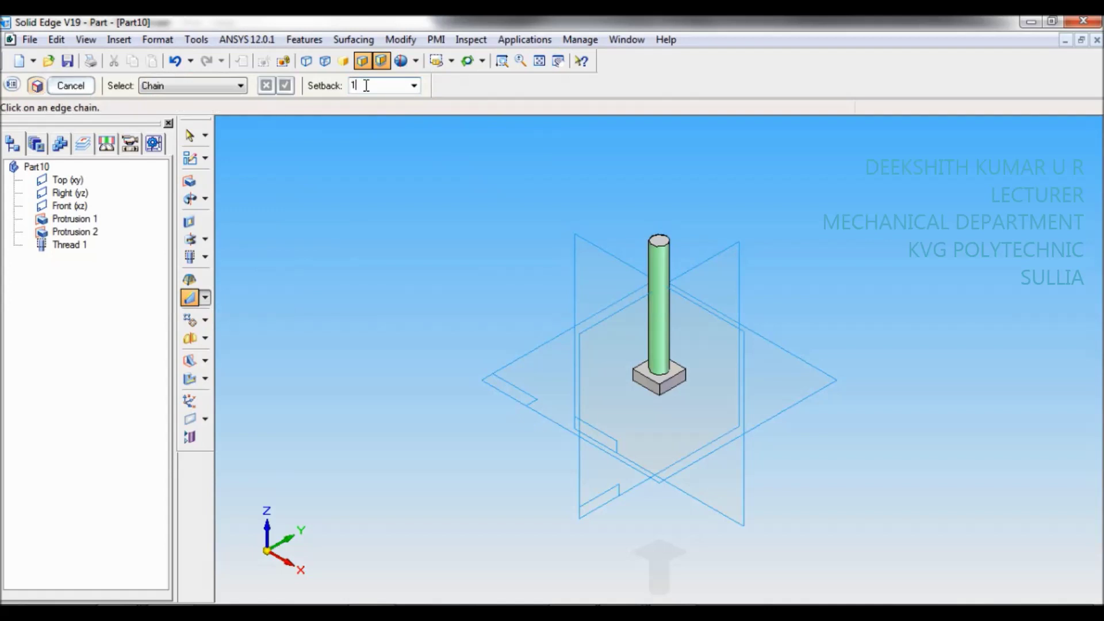
click(666, 246)
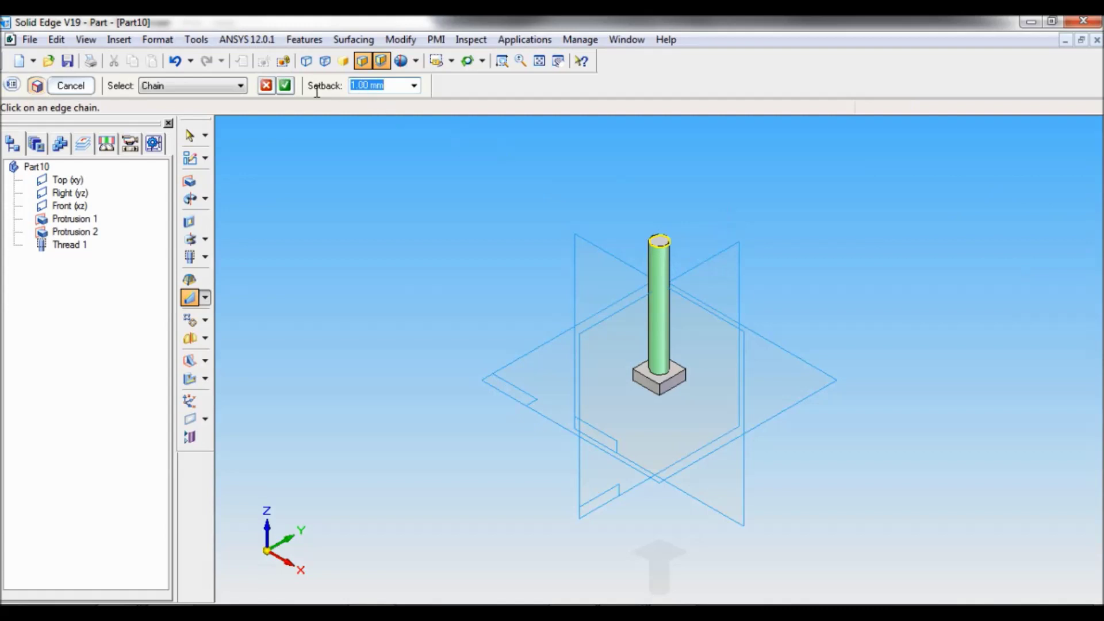
click(284, 86)
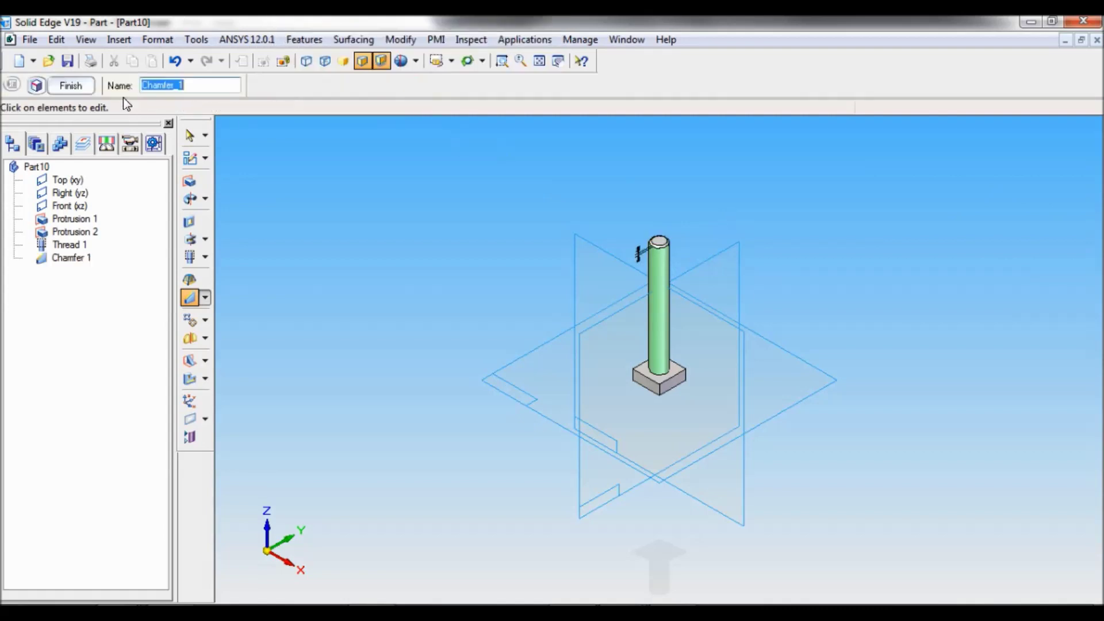
click(71, 84)
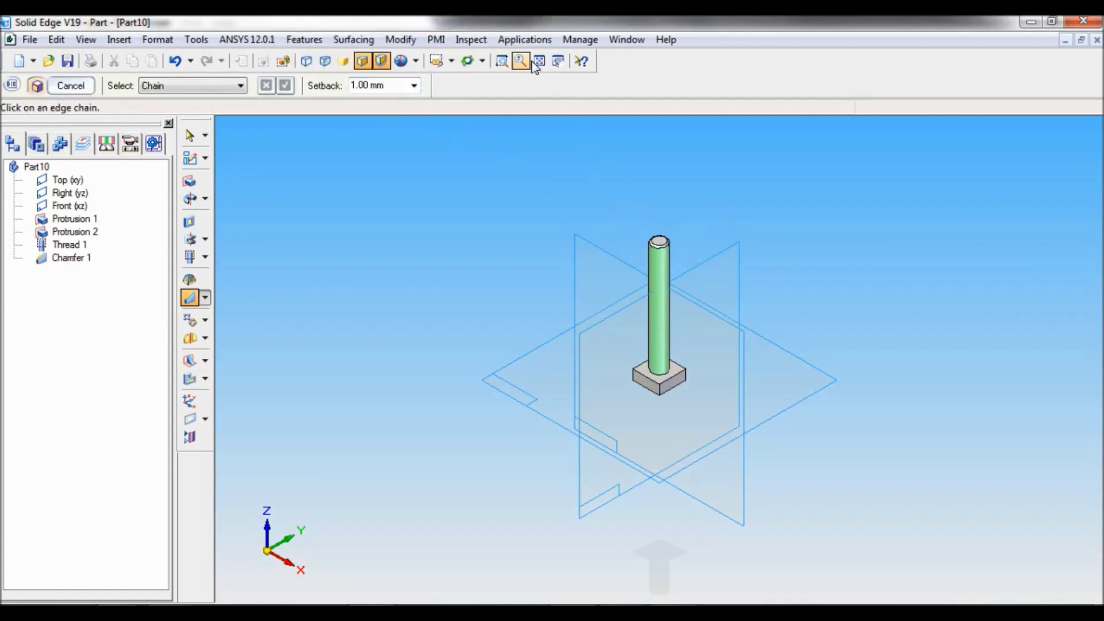
Step: Zoom in, check the right and oblique views, then fit the part in iso view
click(502, 61)
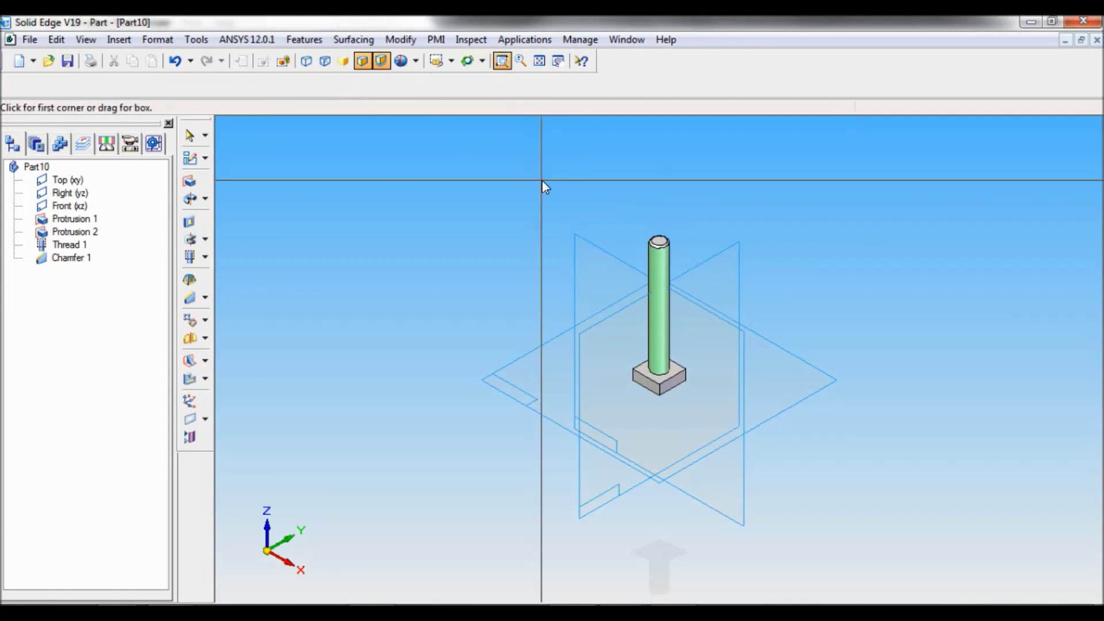
drag(542, 182, 773, 404)
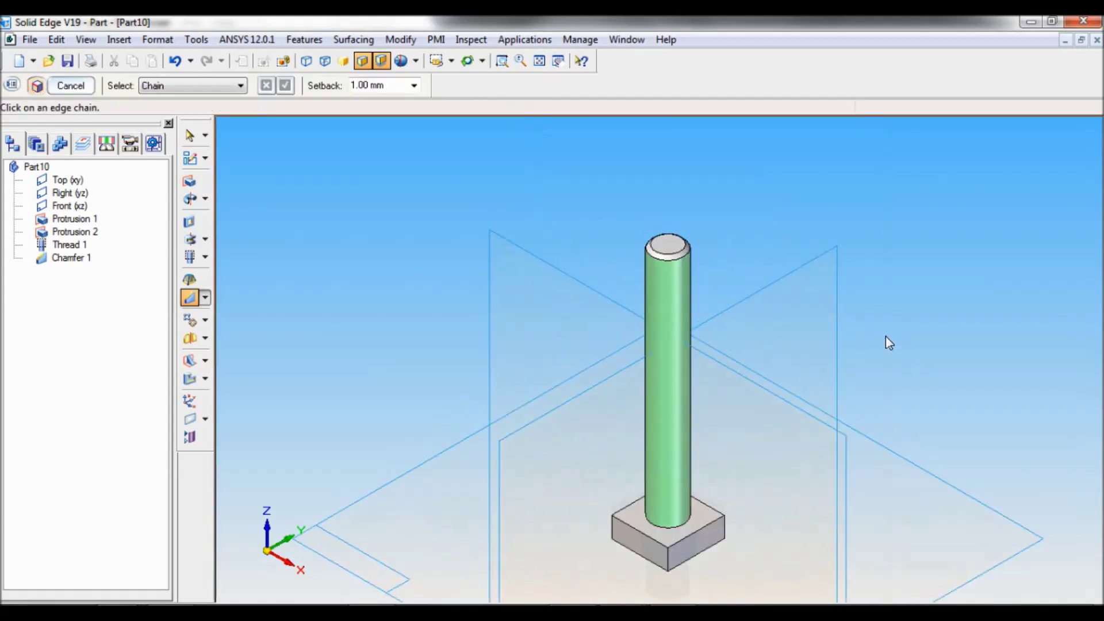
key(ctrl+r)
middle_drag(856, 365, 565, 146)
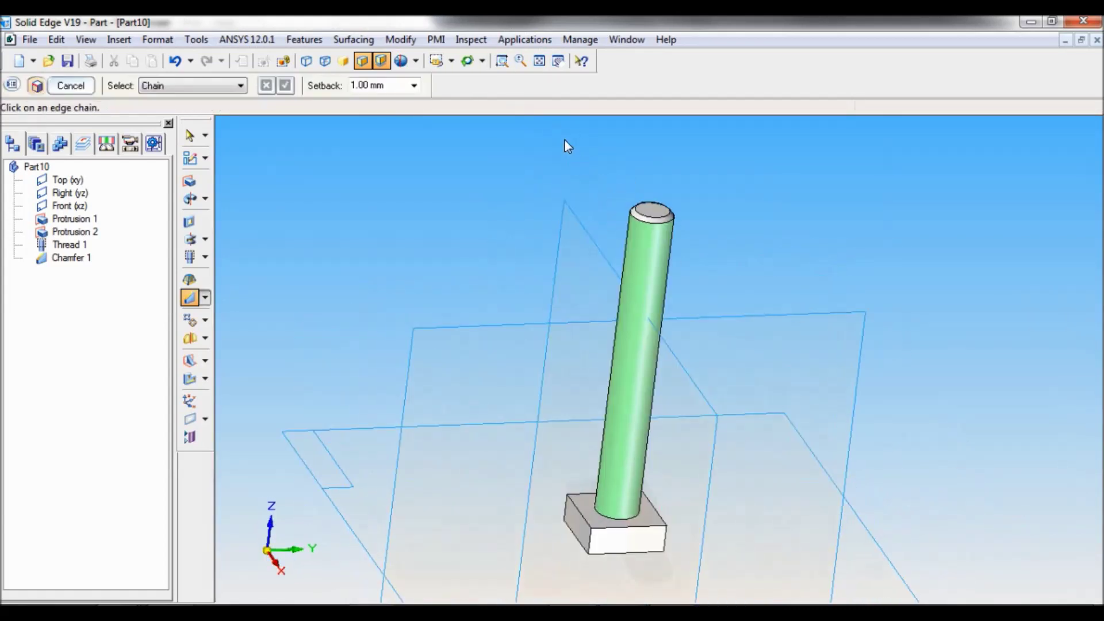
click(466, 61)
click(460, 126)
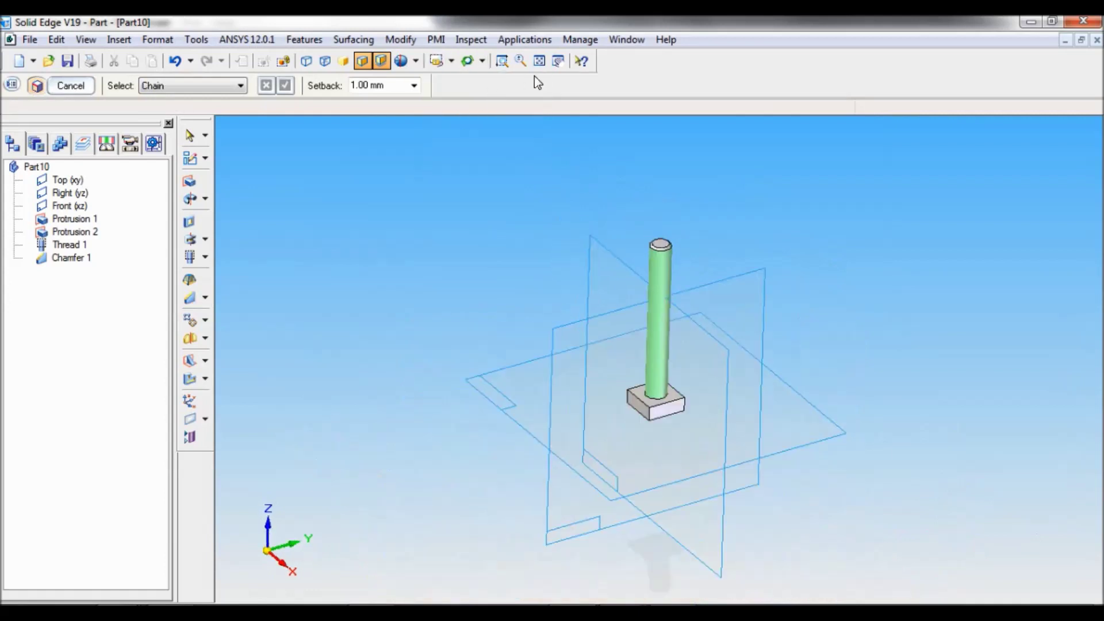
click(539, 62)
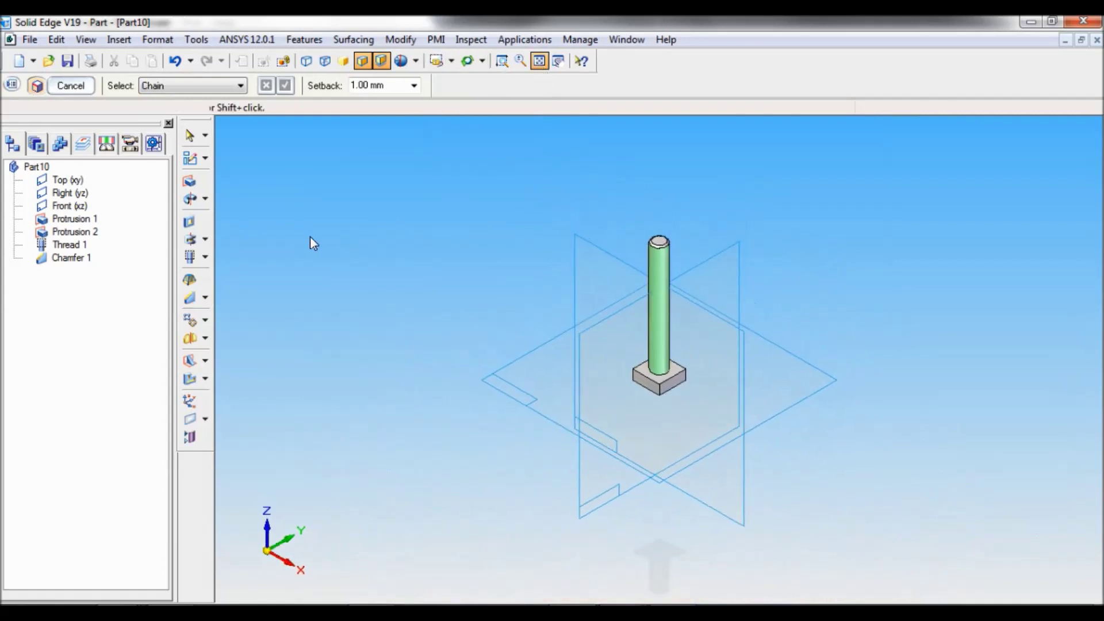
Step: Start a revolved cutout on the Front plane with two 76 mm circles, one at the head's bottom midpoint
click(205, 239)
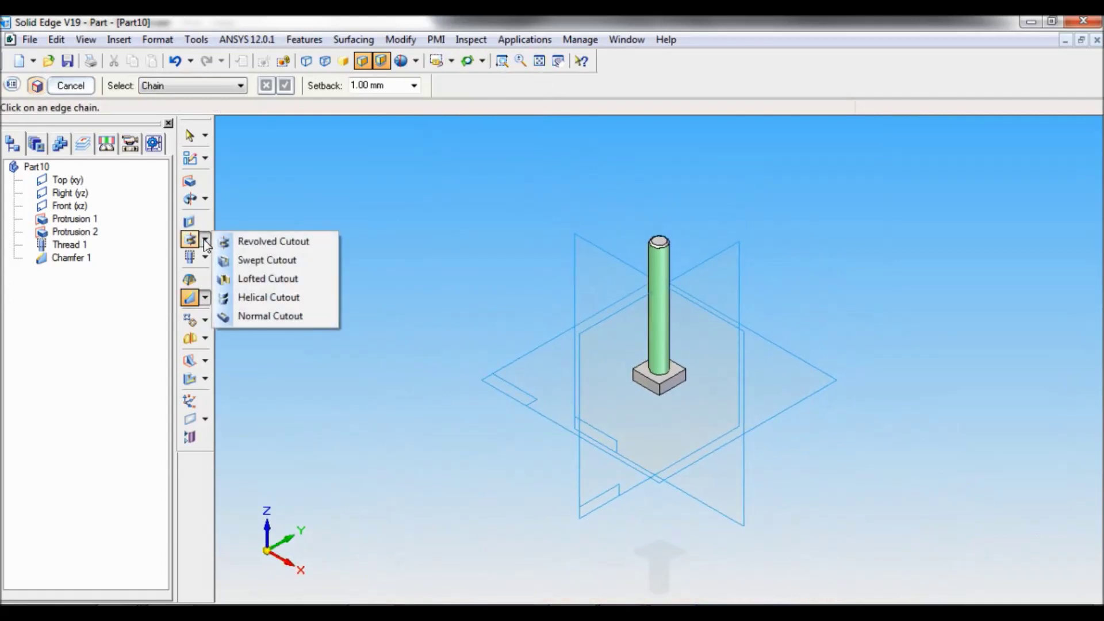
click(274, 242)
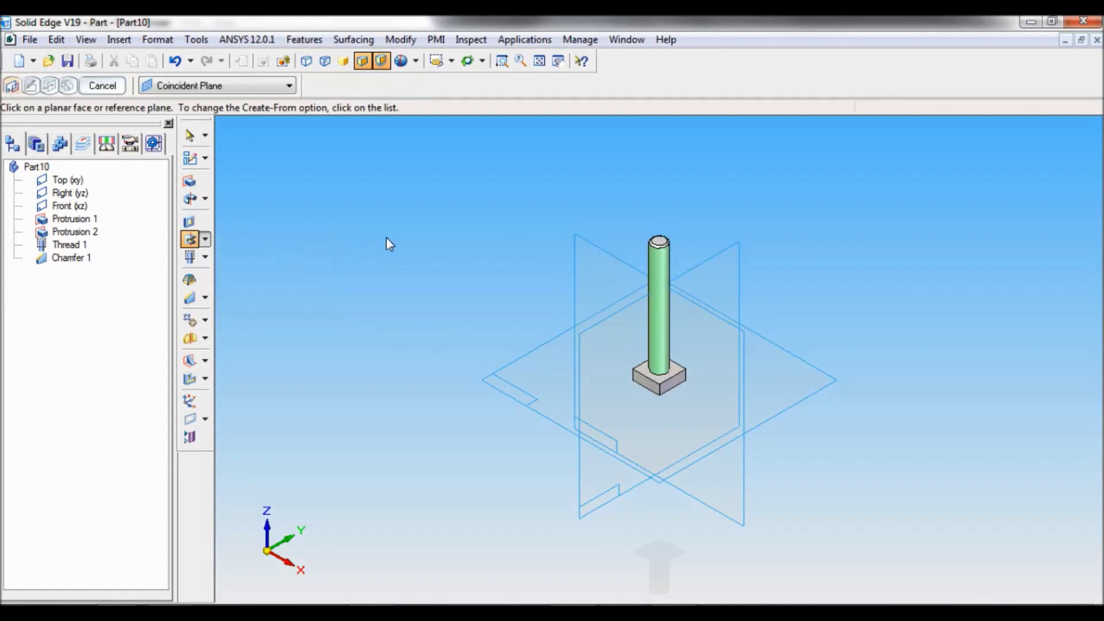
click(584, 243)
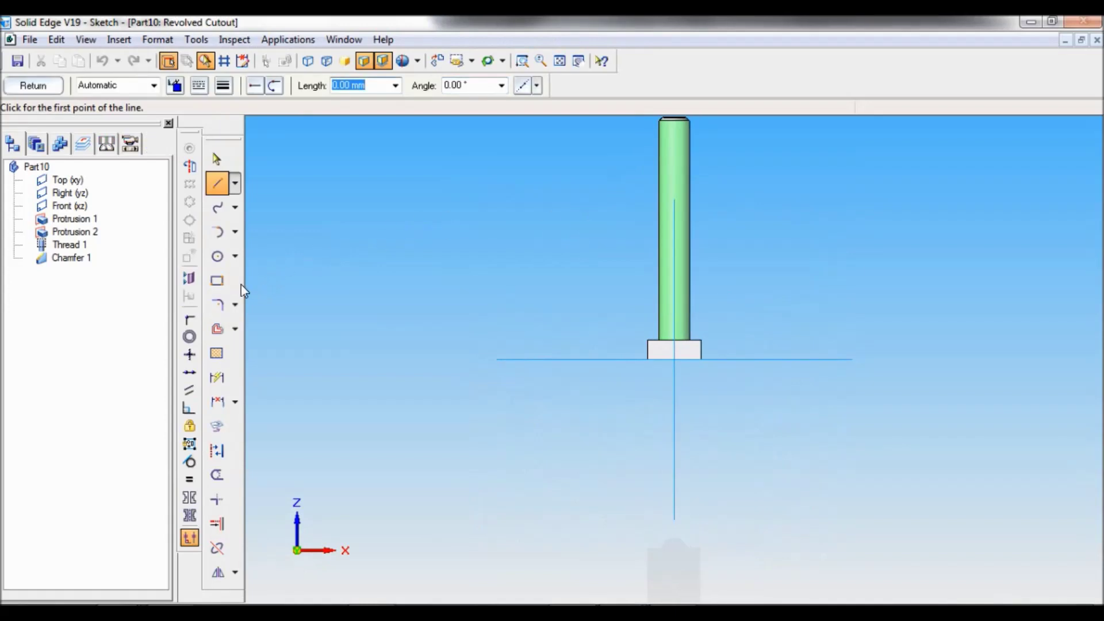
click(217, 258)
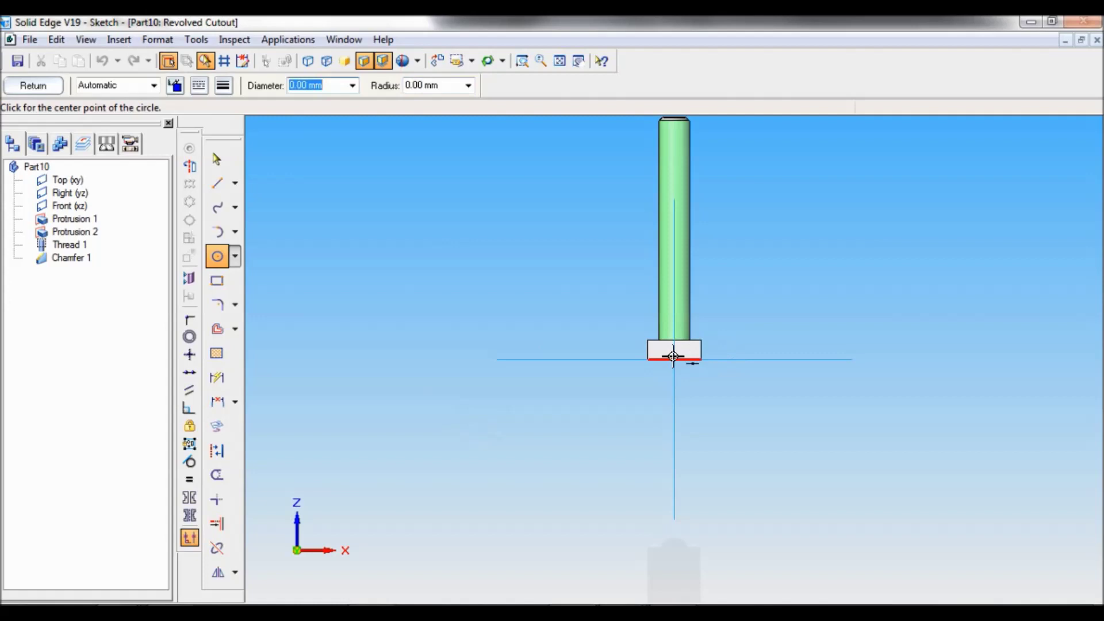
click(674, 359)
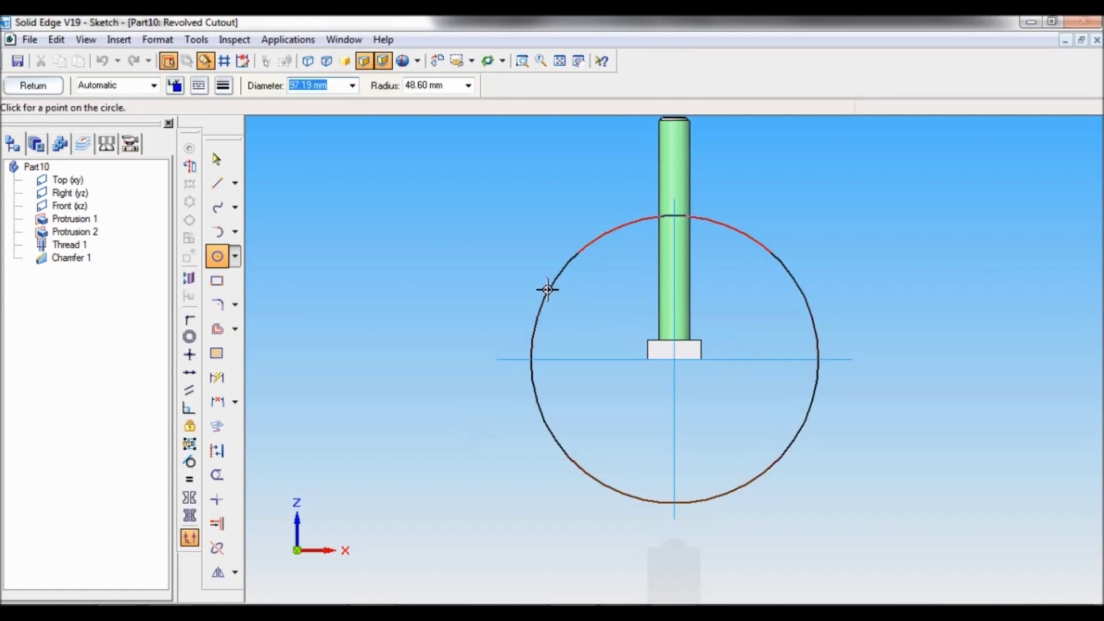
text(76)
key(Return)
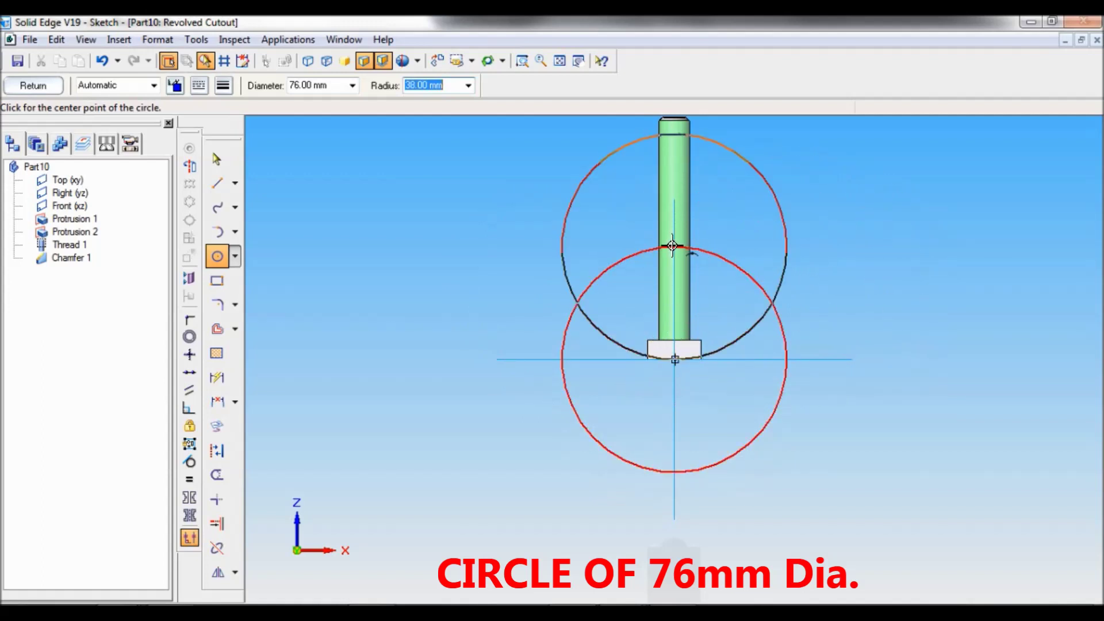
click(672, 246)
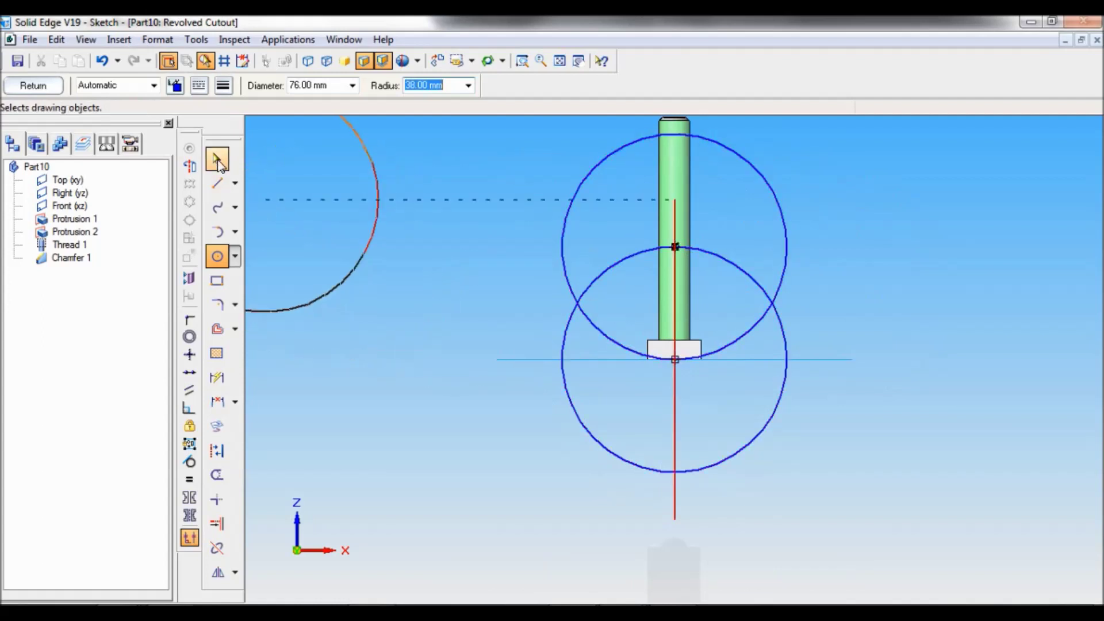
Step: Delete the lower circle so only the upper one remains
click(218, 162)
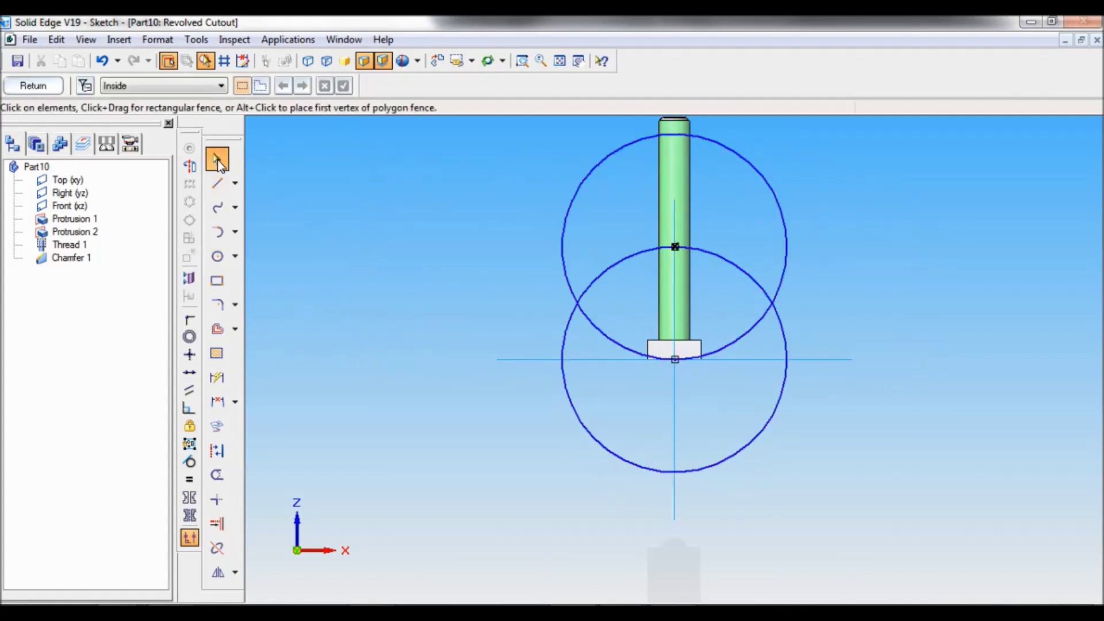
click(752, 275)
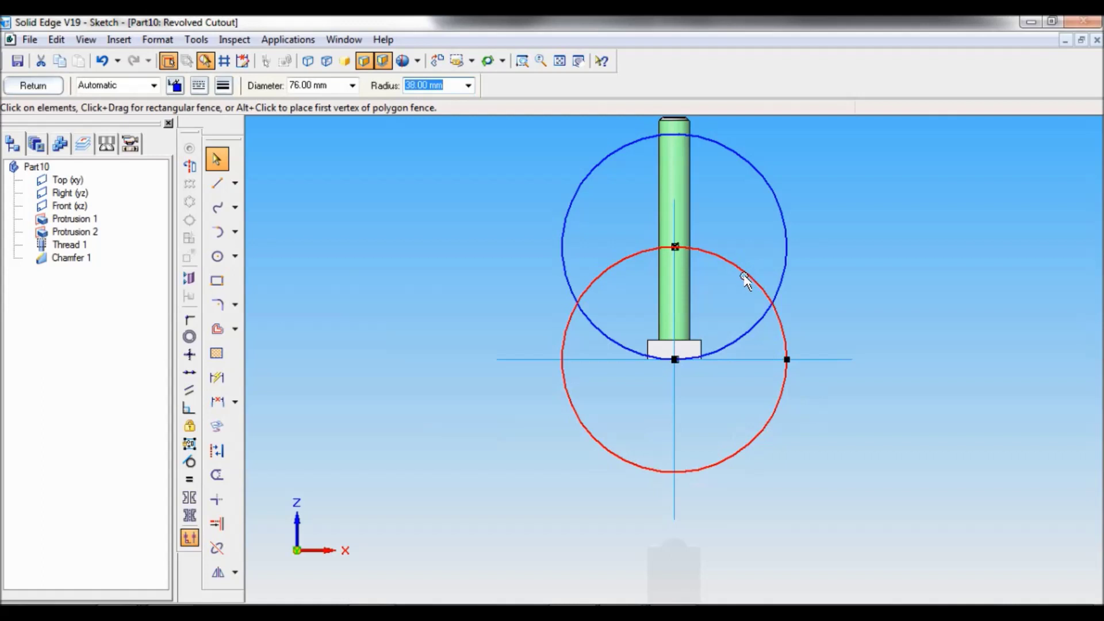
right_click(746, 278)
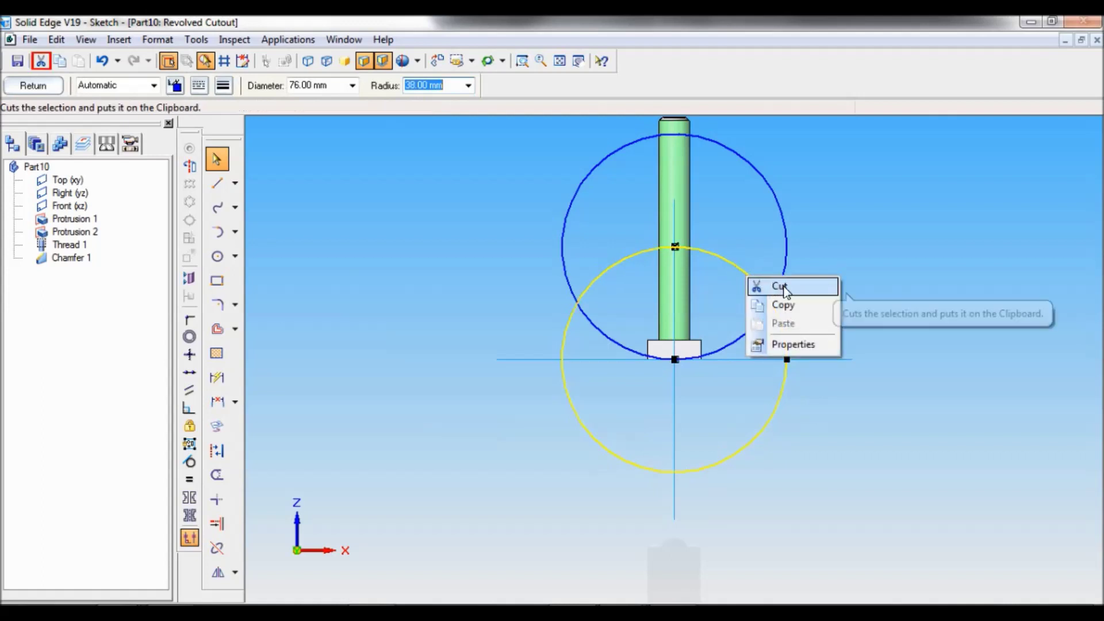
click(759, 287)
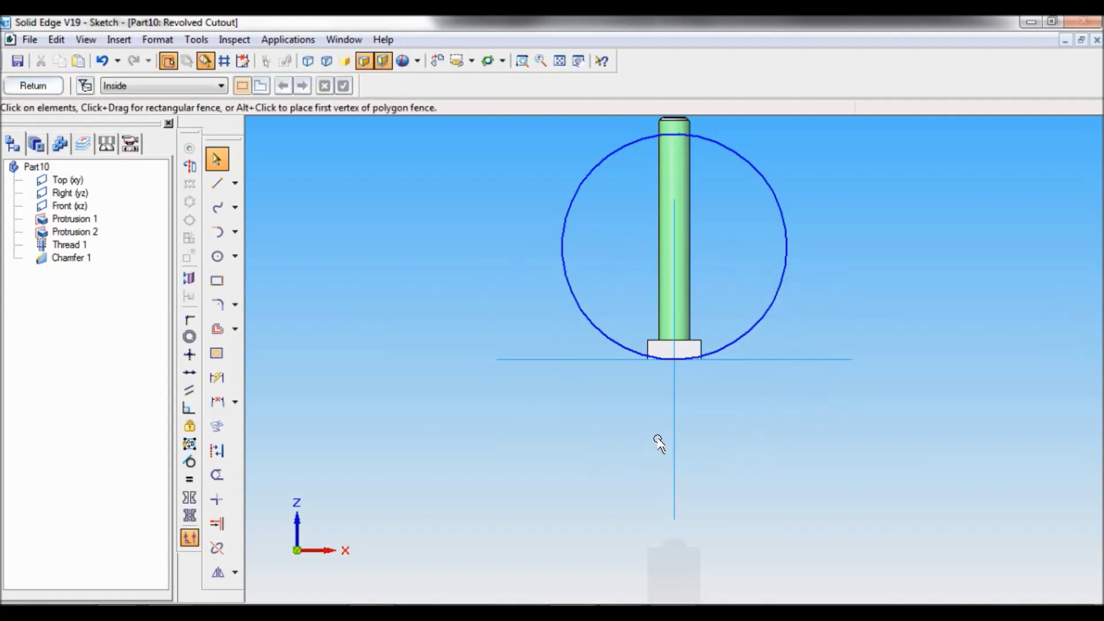
Step: Give the remaining circle a Ø 76 diameter dimension and zoom in on the bolt head
click(522, 60)
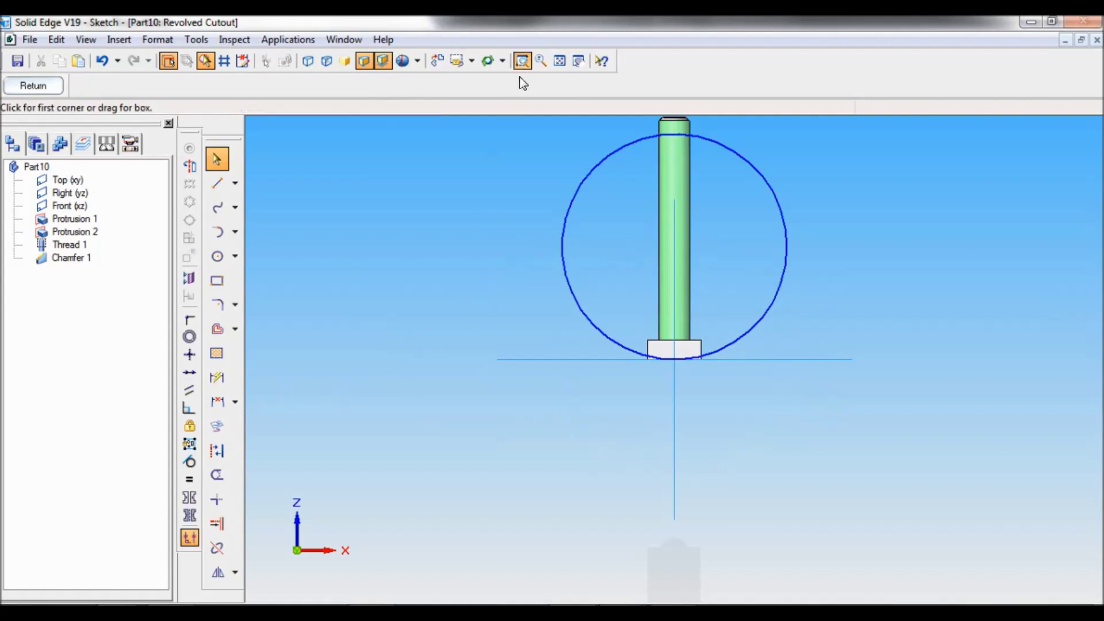
drag(529, 234, 830, 422)
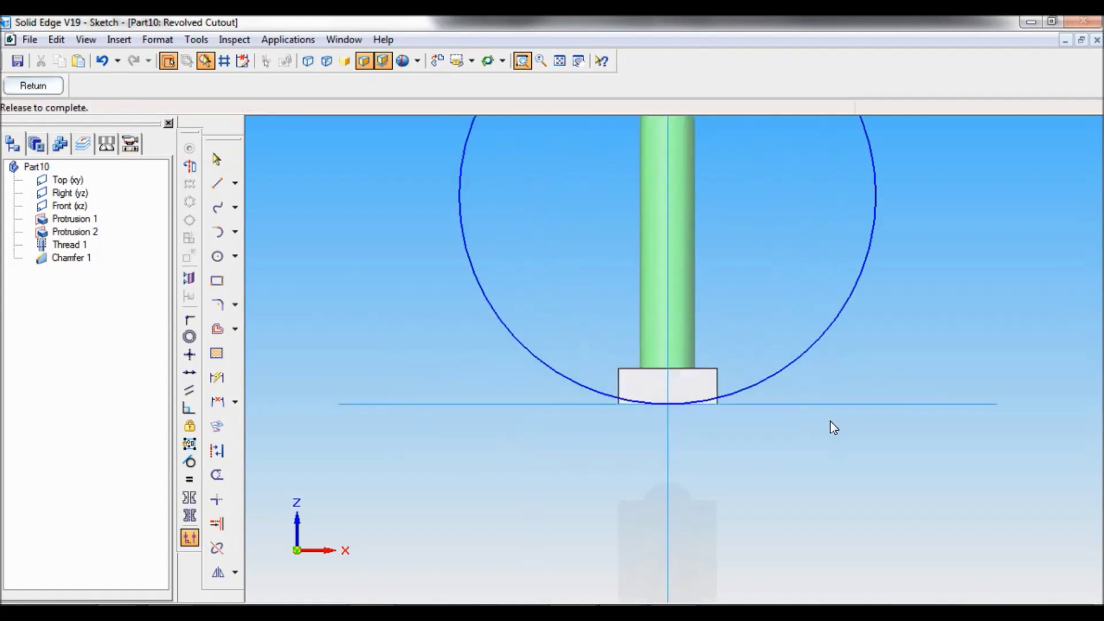
click(217, 378)
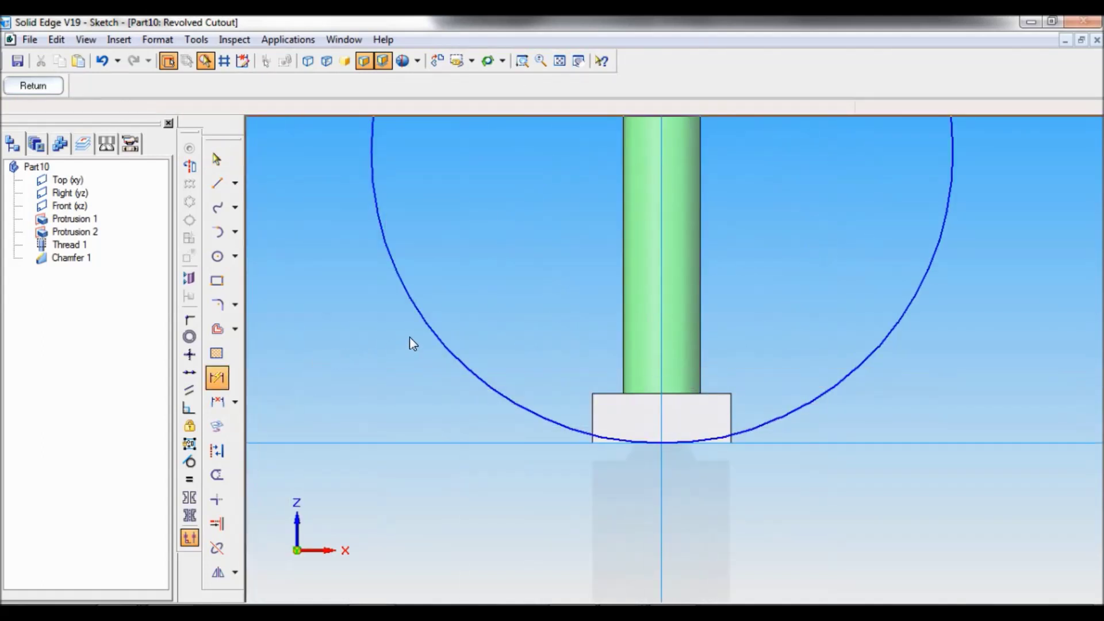
click(431, 325)
click(371, 360)
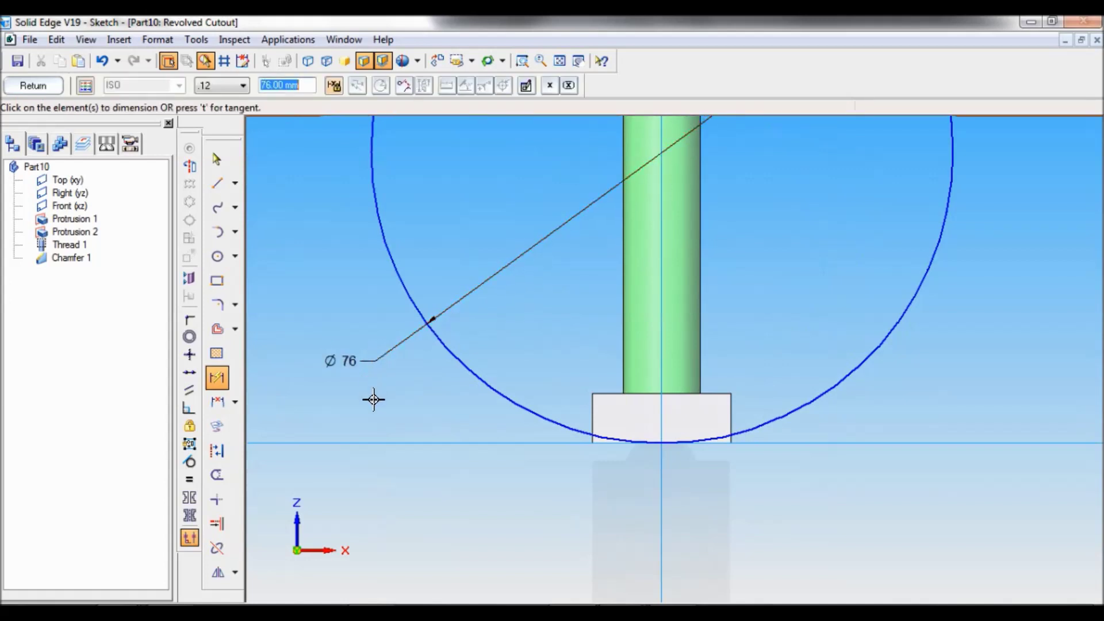
click(522, 60)
drag(525, 323, 792, 487)
key(Escape)
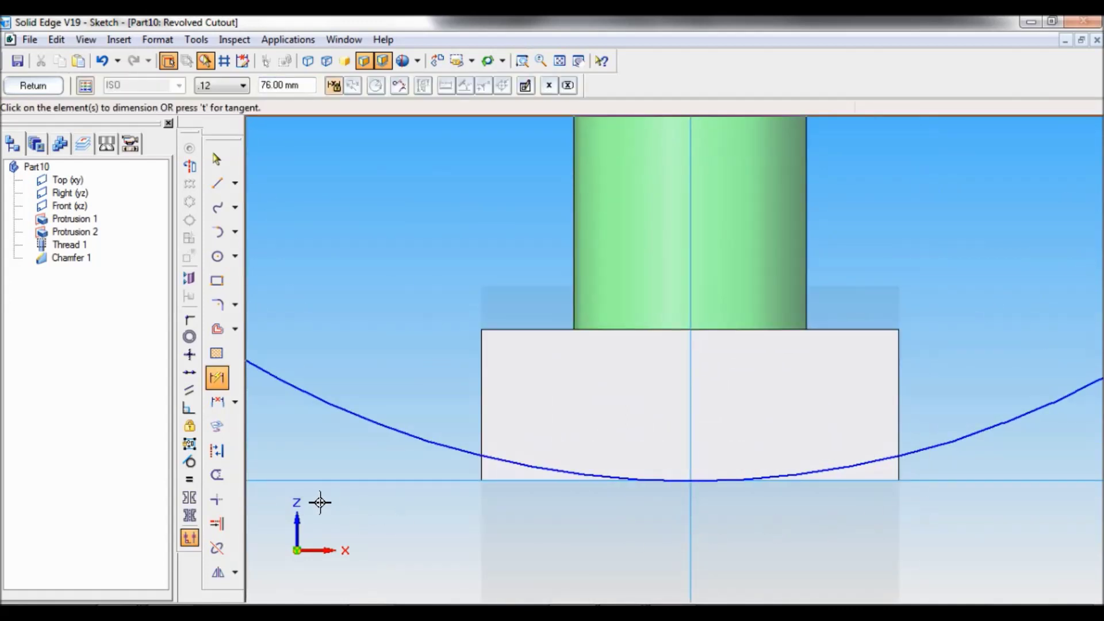
click(217, 184)
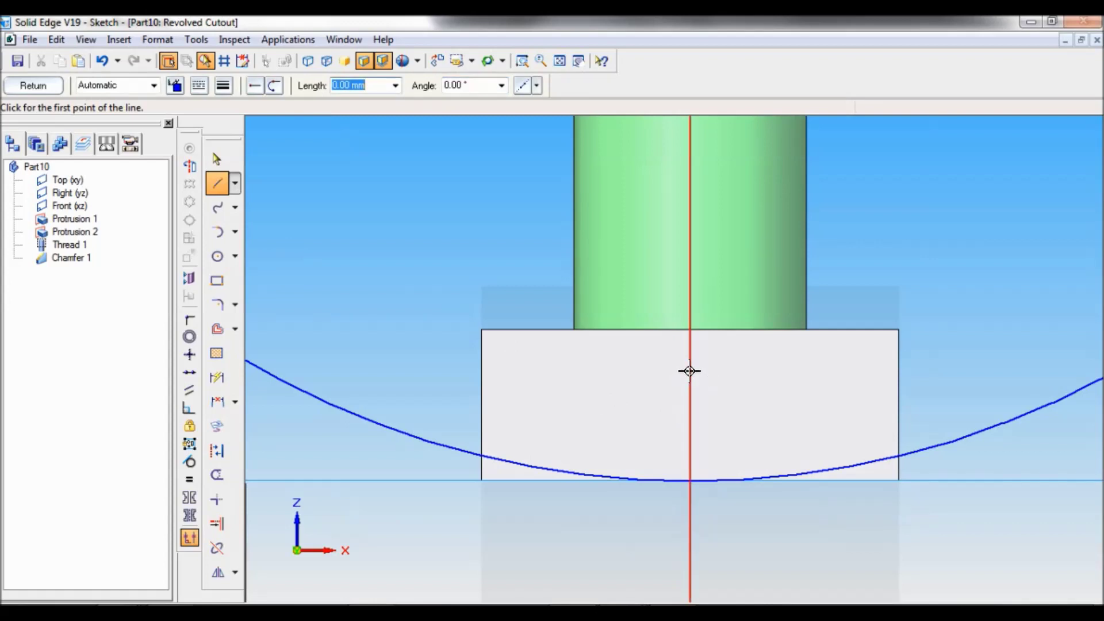
Step: Draw three connected lines: down the axis, across to the right, and up past the arc
click(689, 371)
click(689, 575)
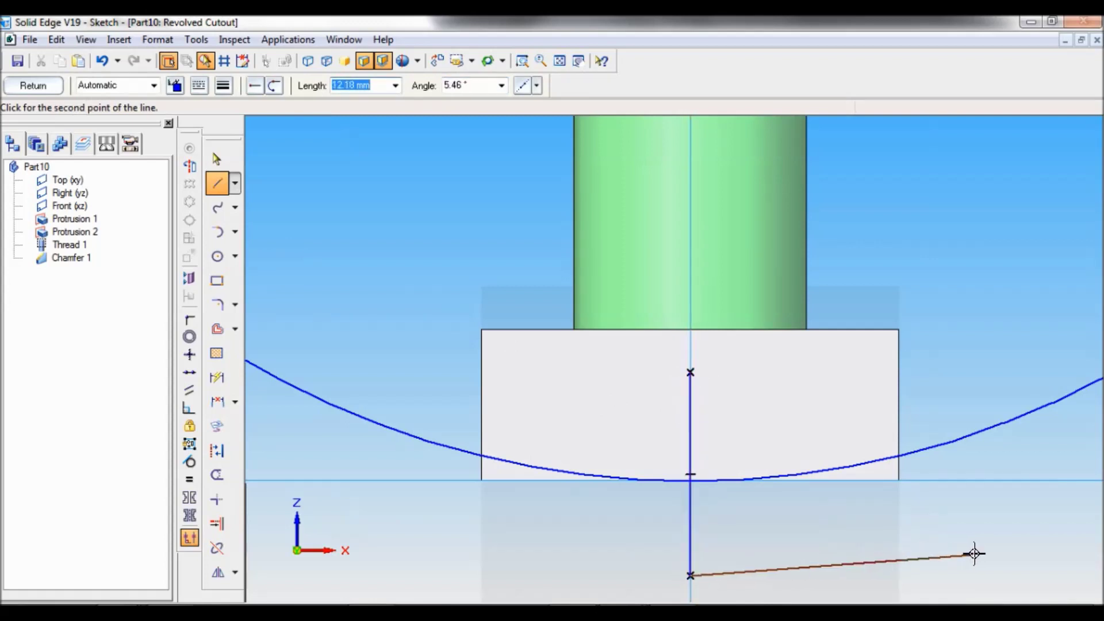
click(1000, 575)
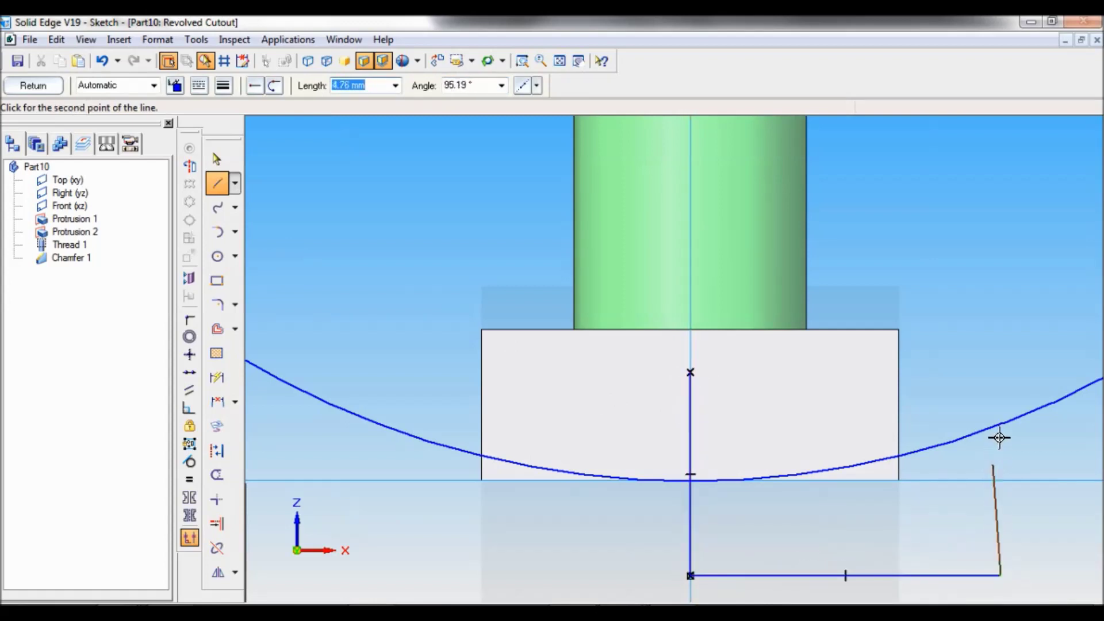
click(1000, 340)
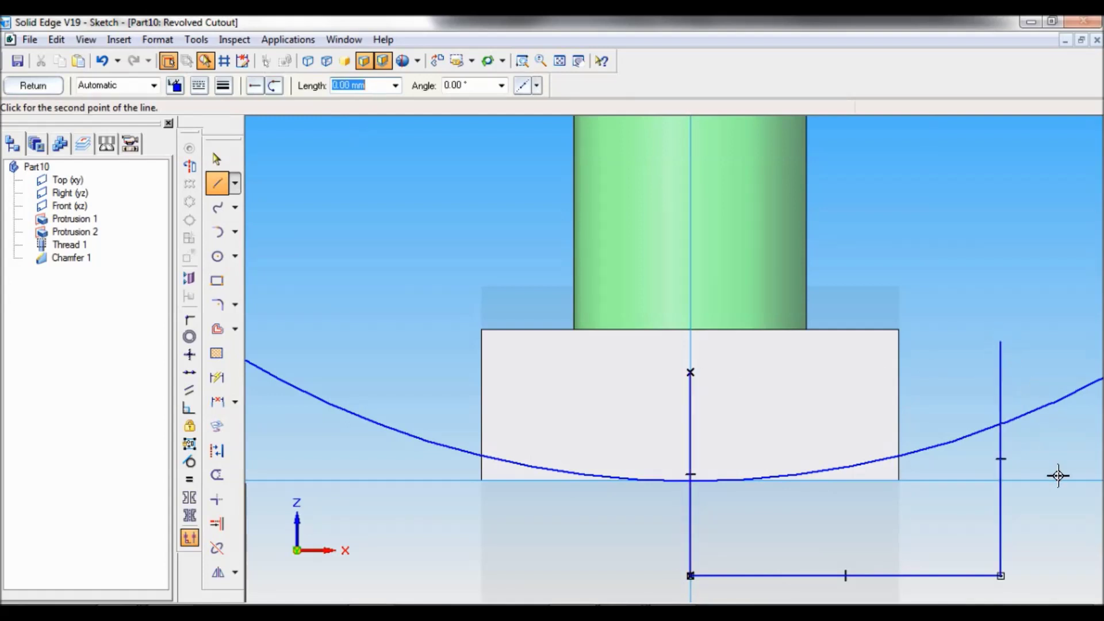
right_click(1058, 518)
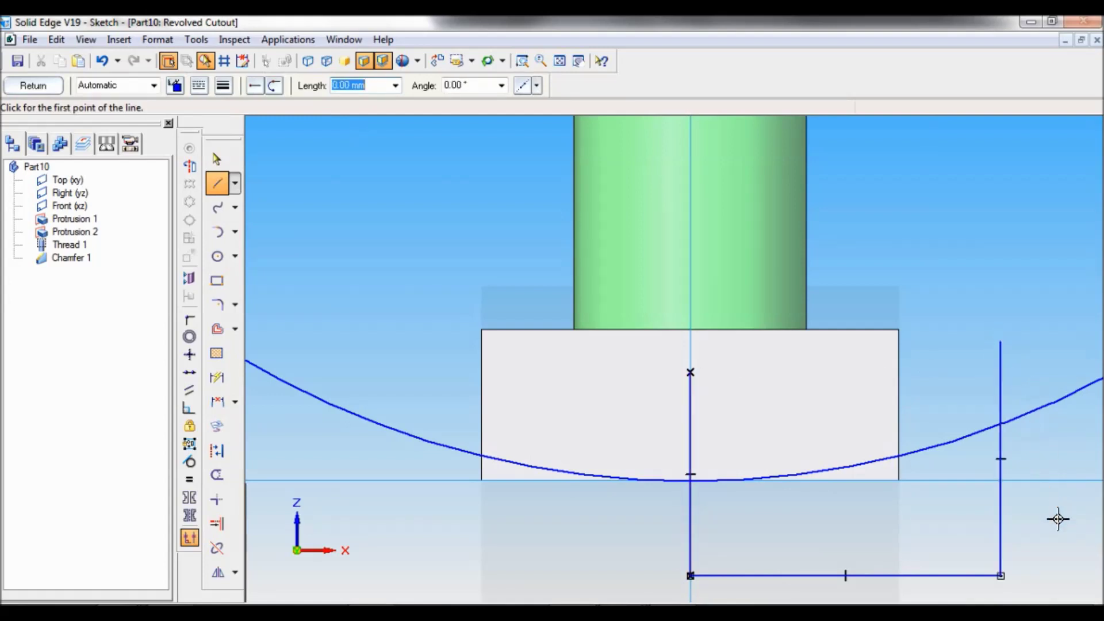
Step: Trim the axis and right lines above the arc and the arc outside them
click(217, 476)
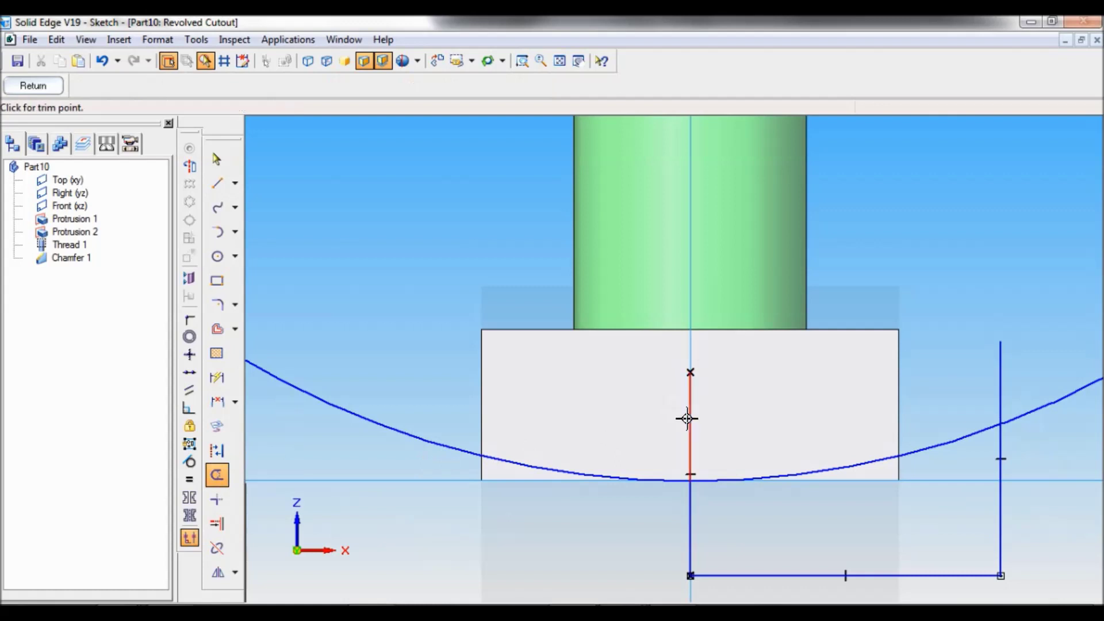
click(690, 419)
click(1003, 385)
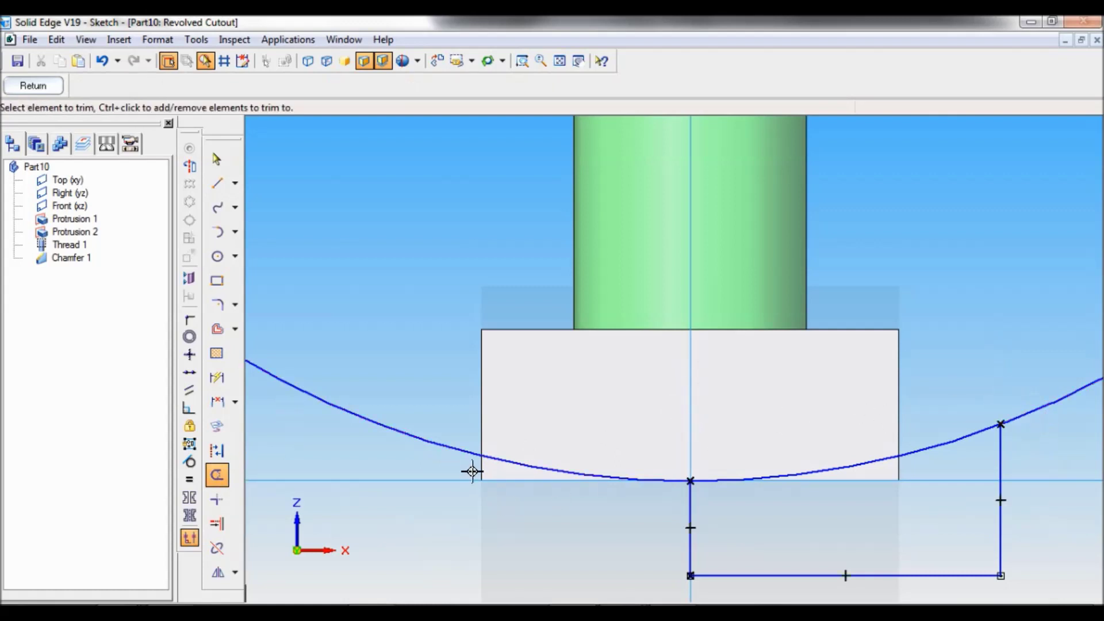
click(460, 448)
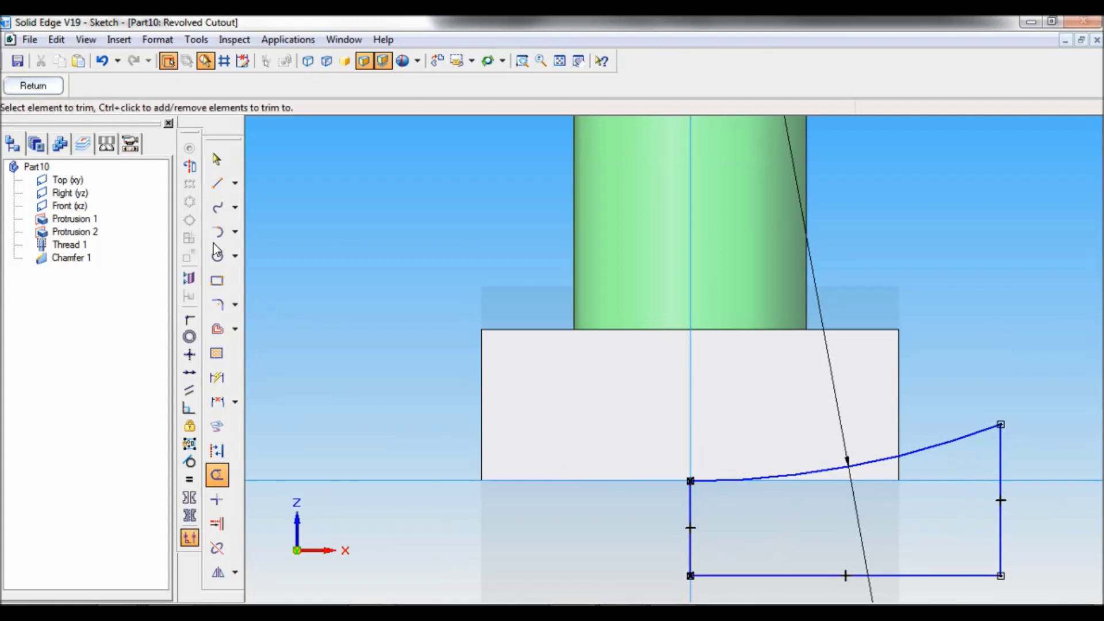
Step: Revolve the sketch 360° about its left vertical line to cut the domed head underside
click(190, 167)
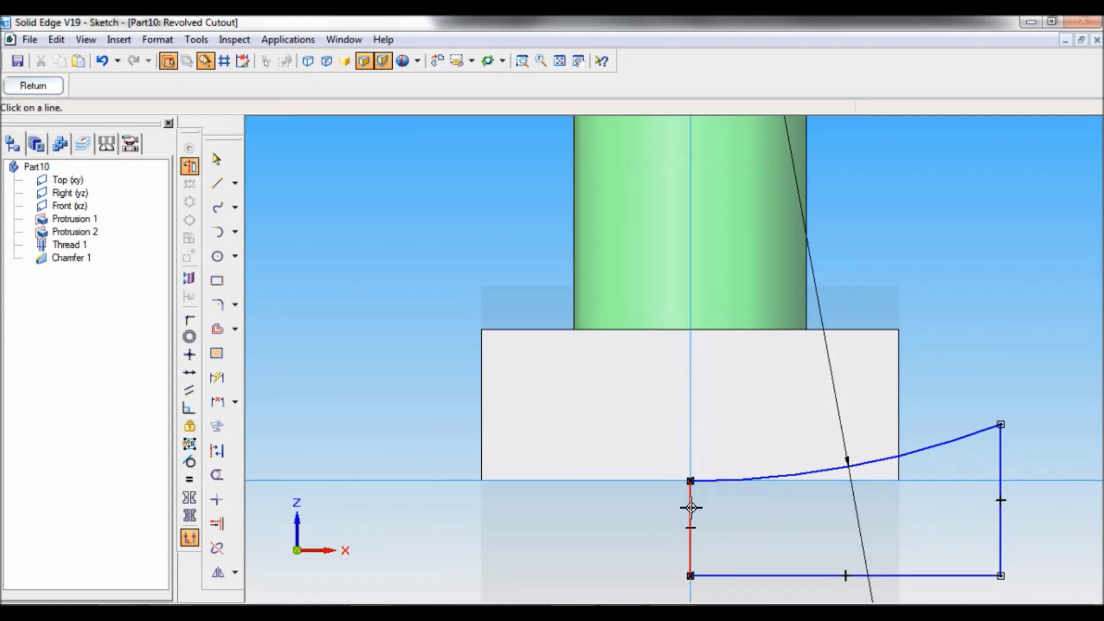
click(691, 508)
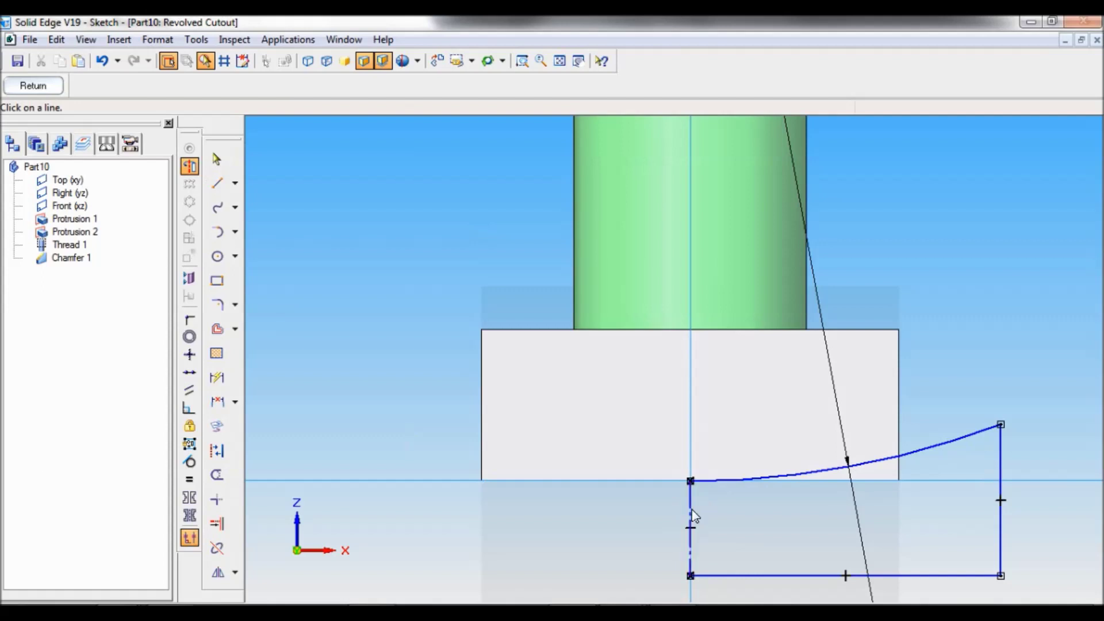
click(54, 91)
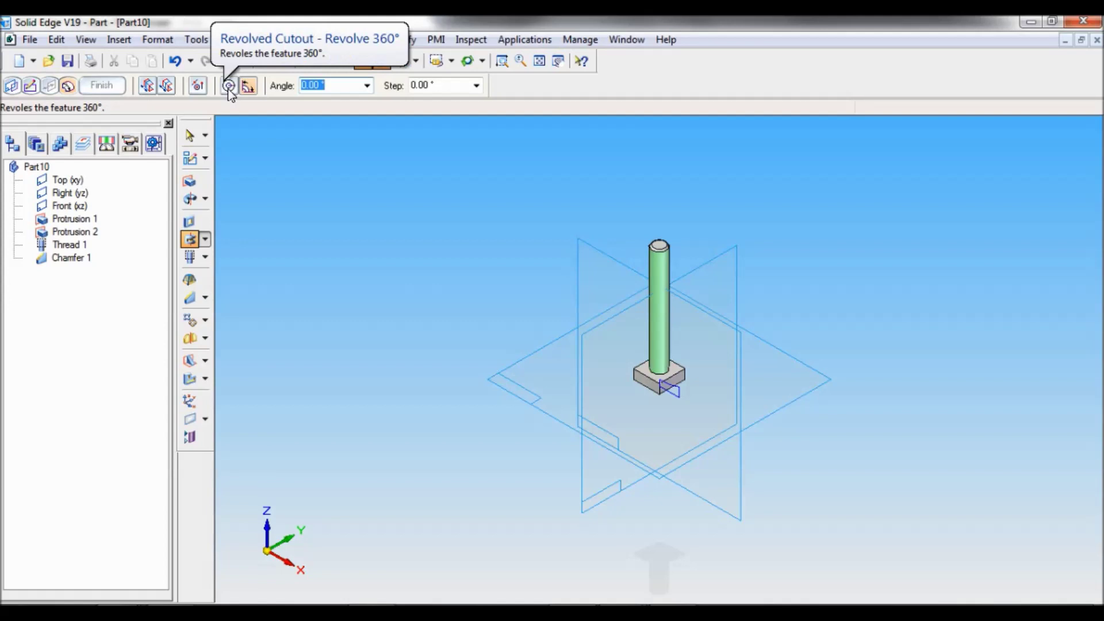
click(229, 86)
click(101, 87)
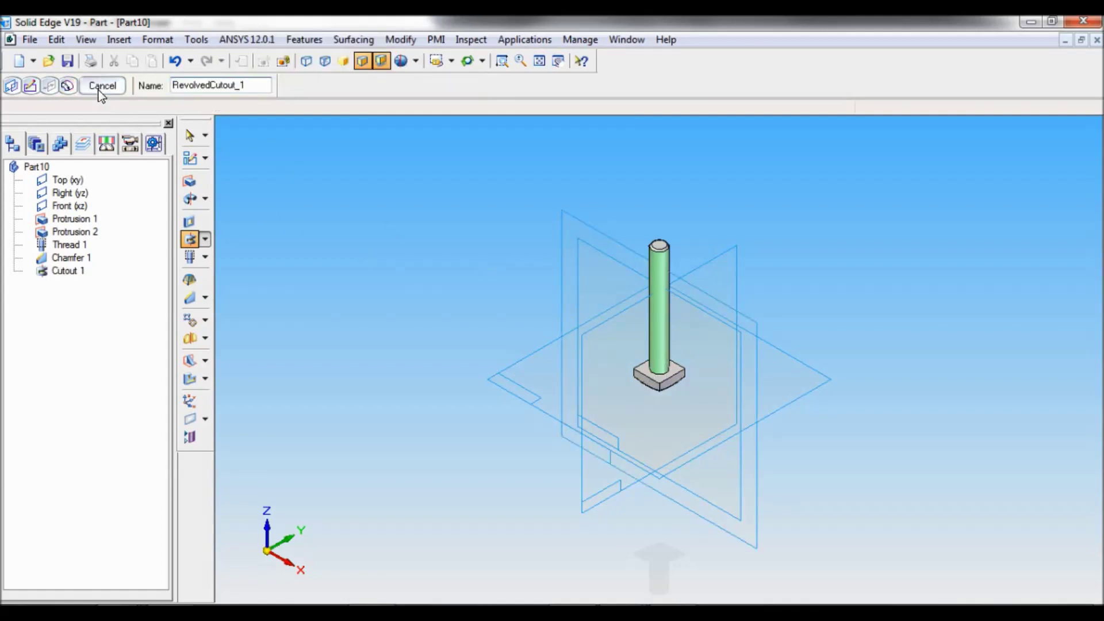
click(190, 436)
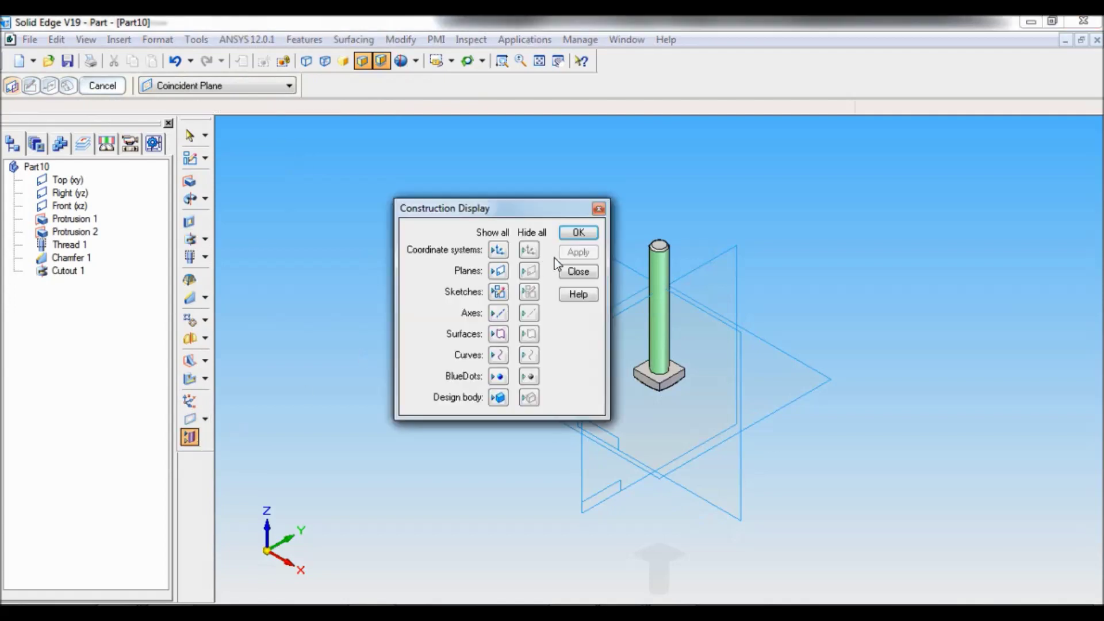
Step: Hide all reference planes and fit the bolt in the isometric view
click(575, 233)
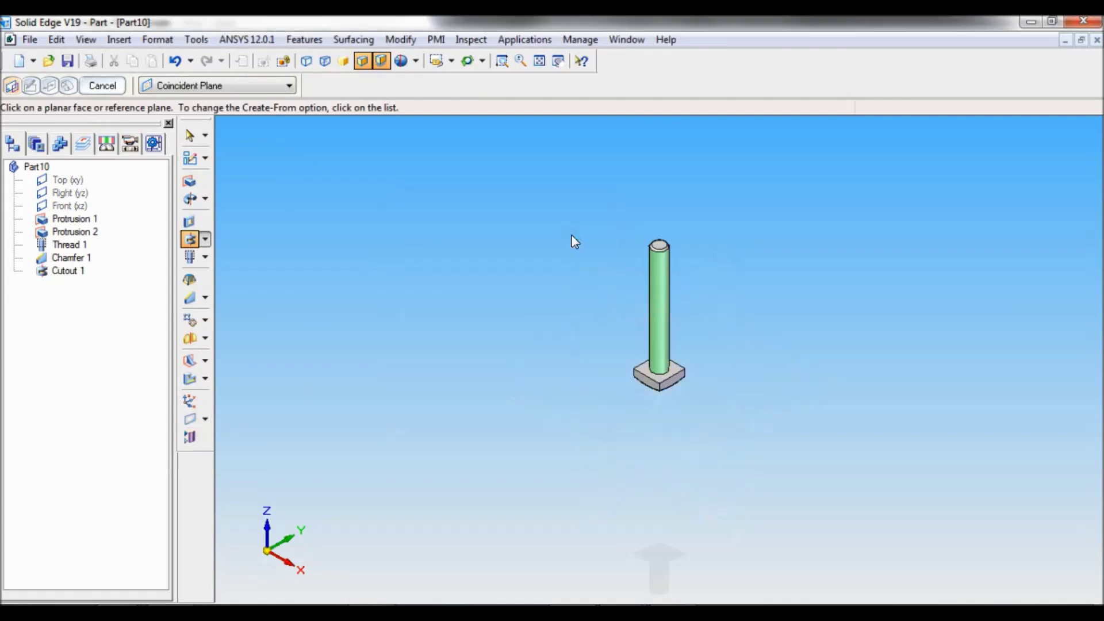
click(560, 62)
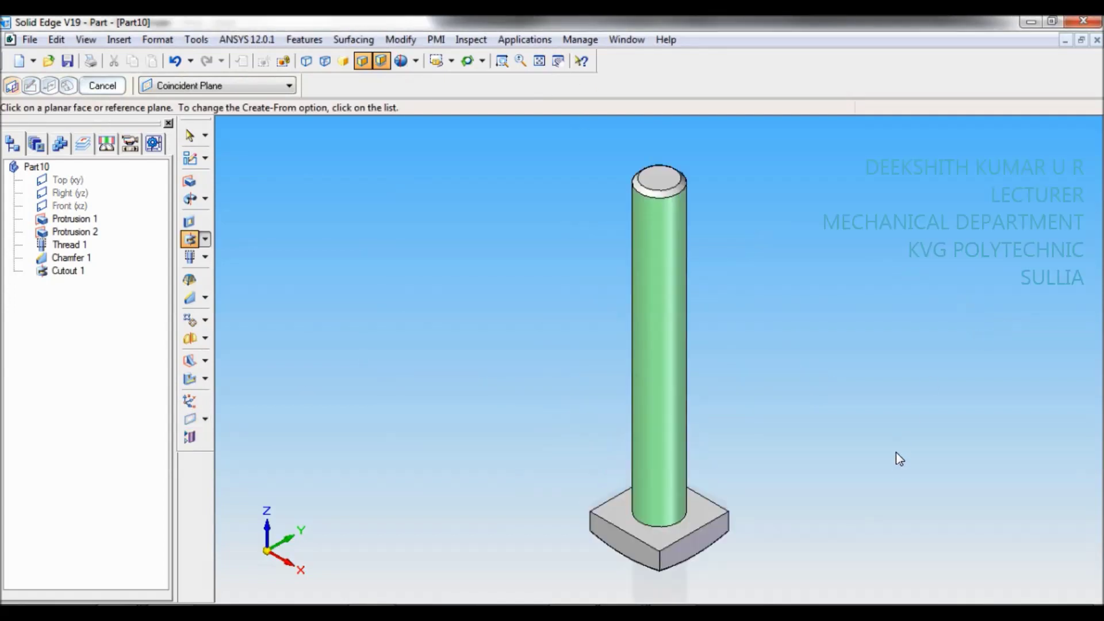
middle_drag(895, 461, 417, 163)
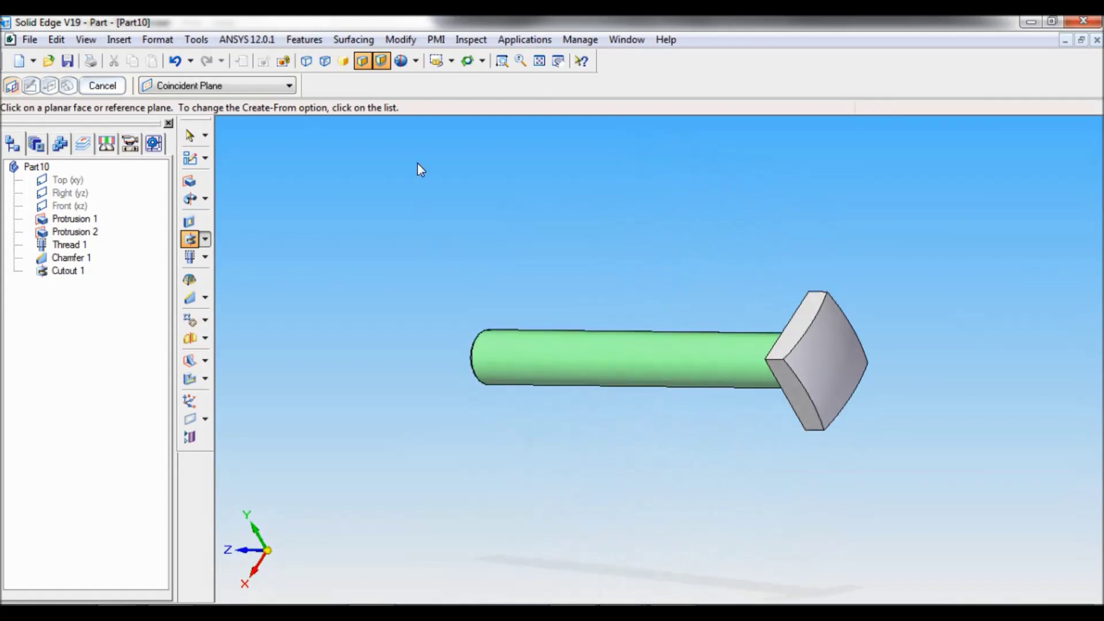
click(453, 61)
click(449, 126)
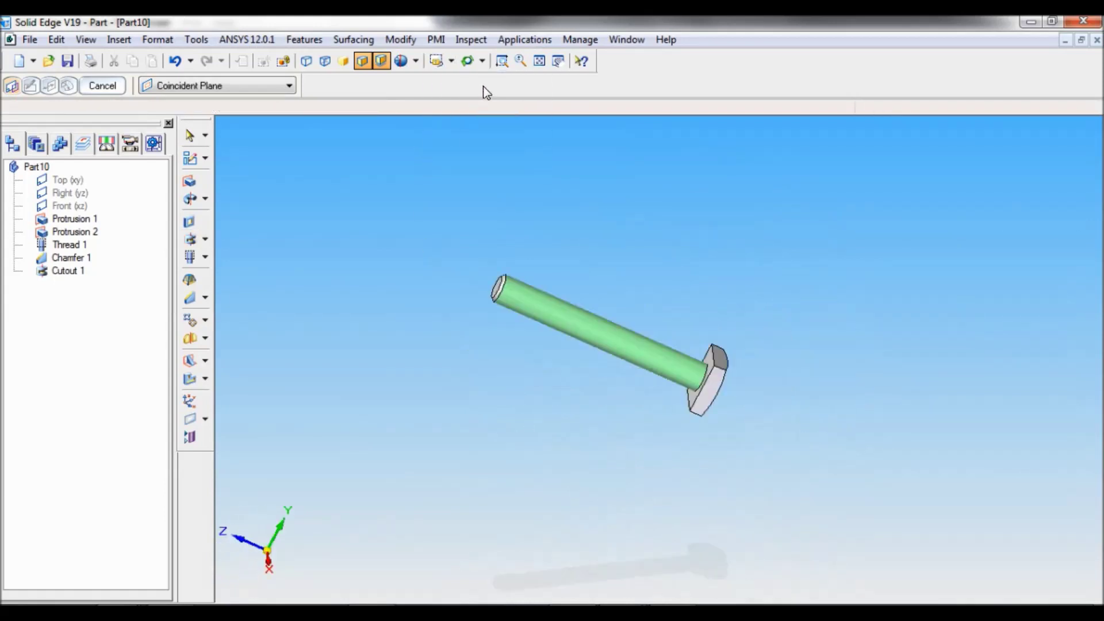
click(539, 61)
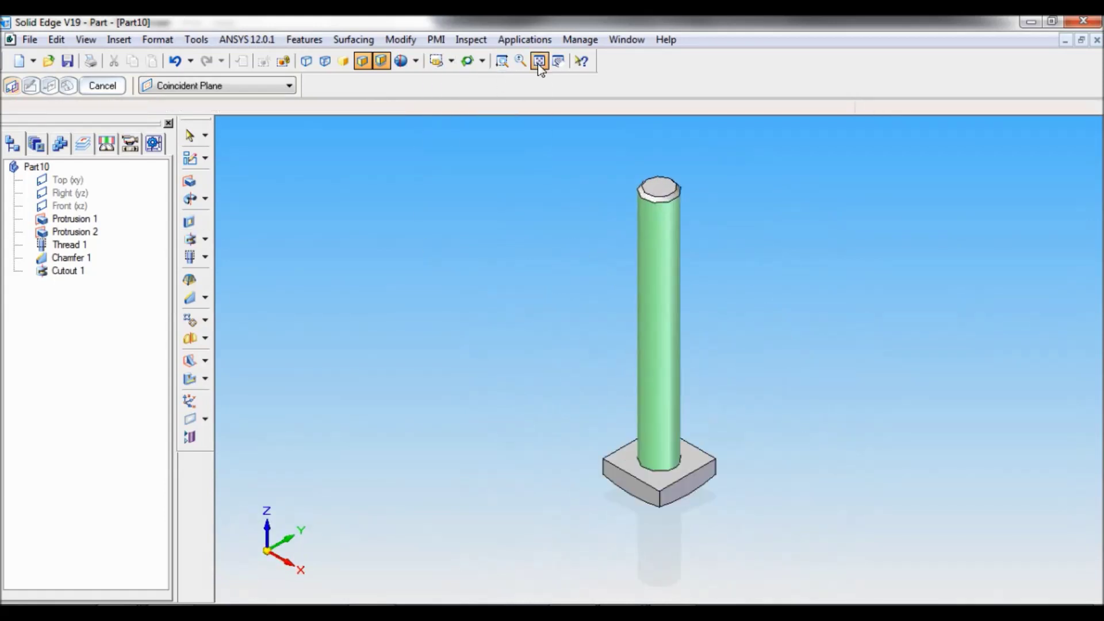
click(196, 39)
Step: Apply the material Fe 410W to the bolt through the Material Table
click(238, 231)
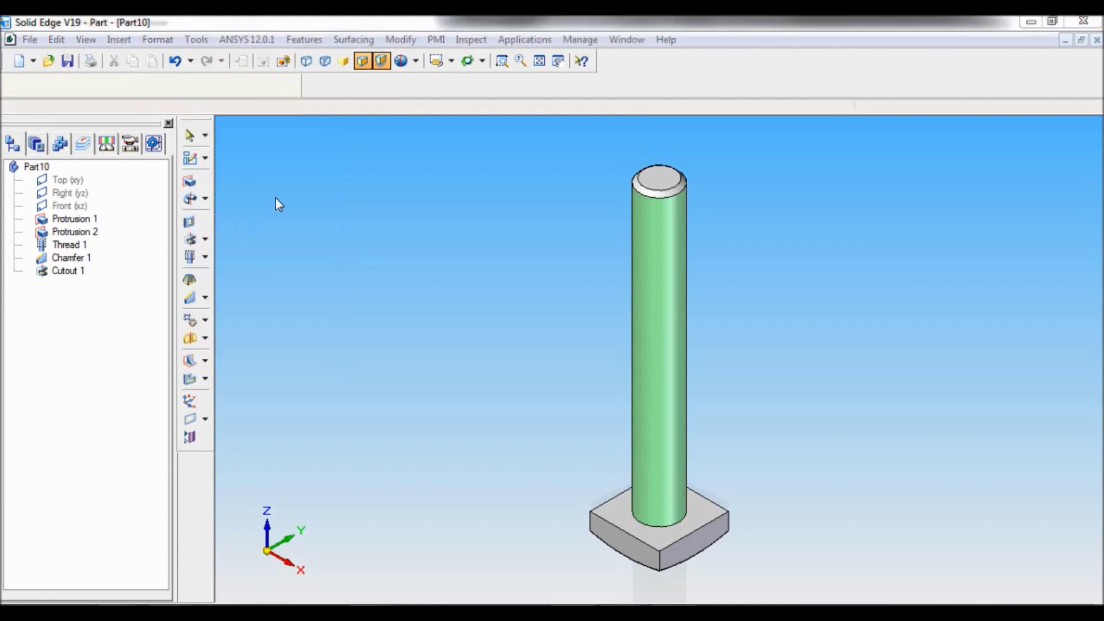
click(437, 139)
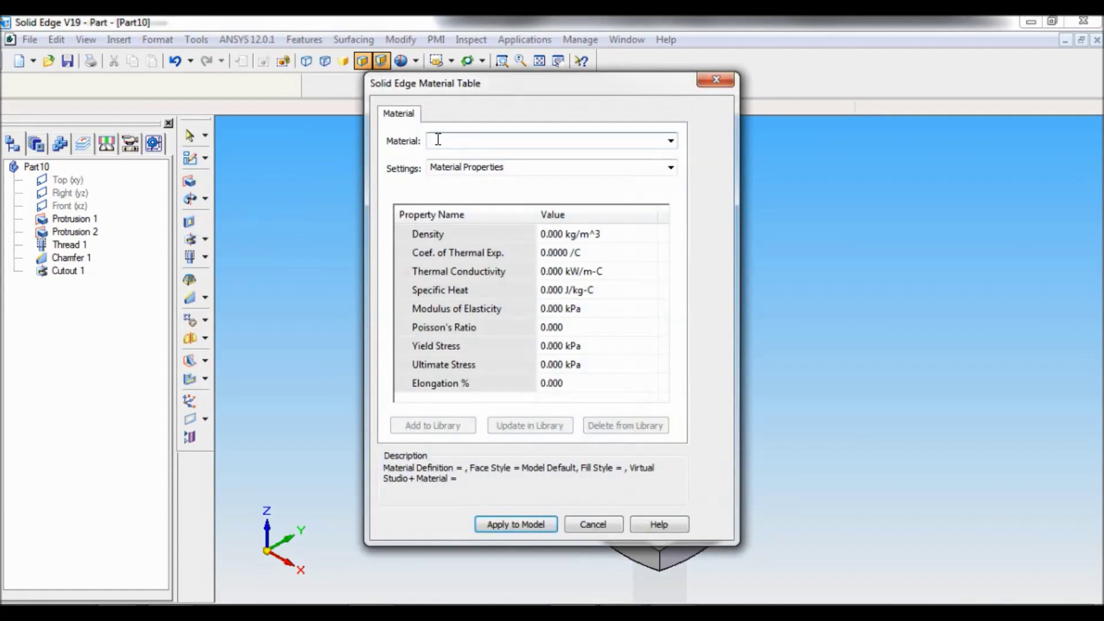
text(F)
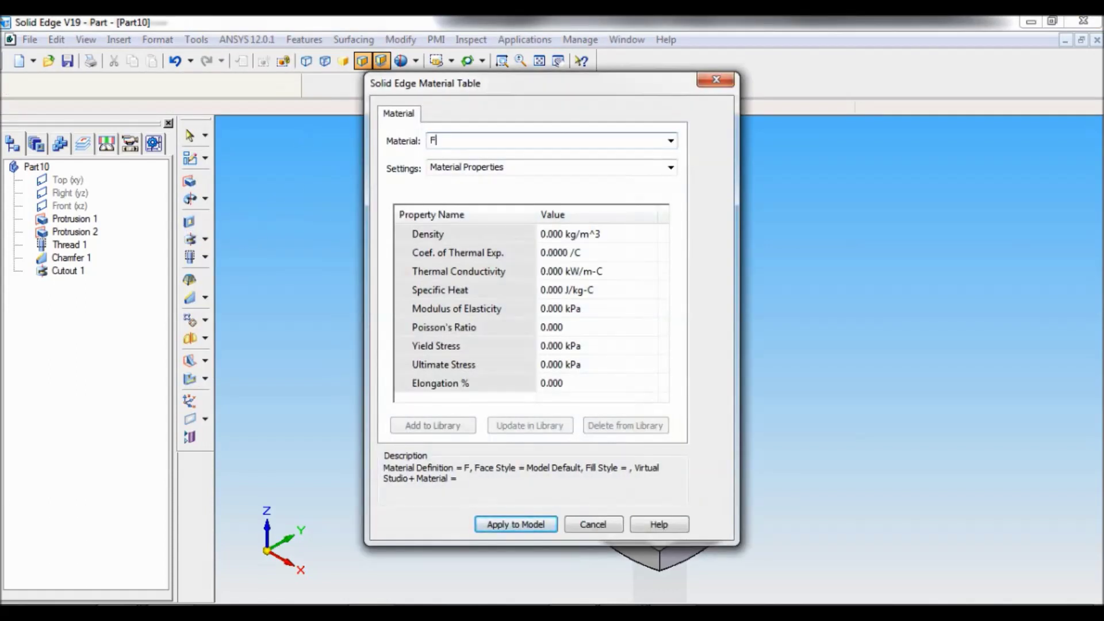
text(e 41)
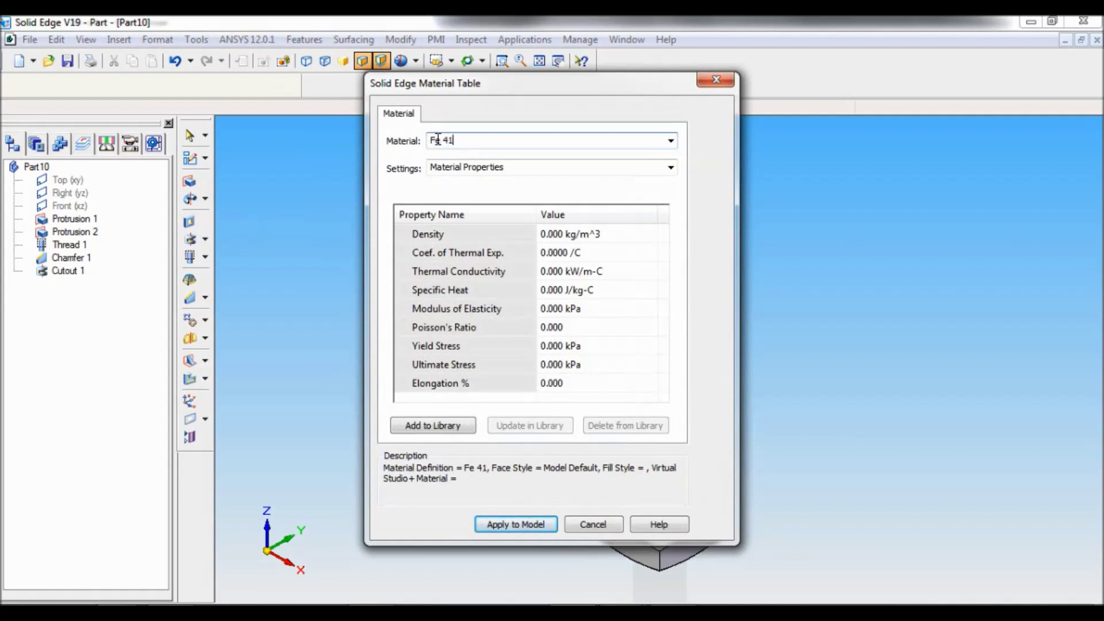
text(0W)
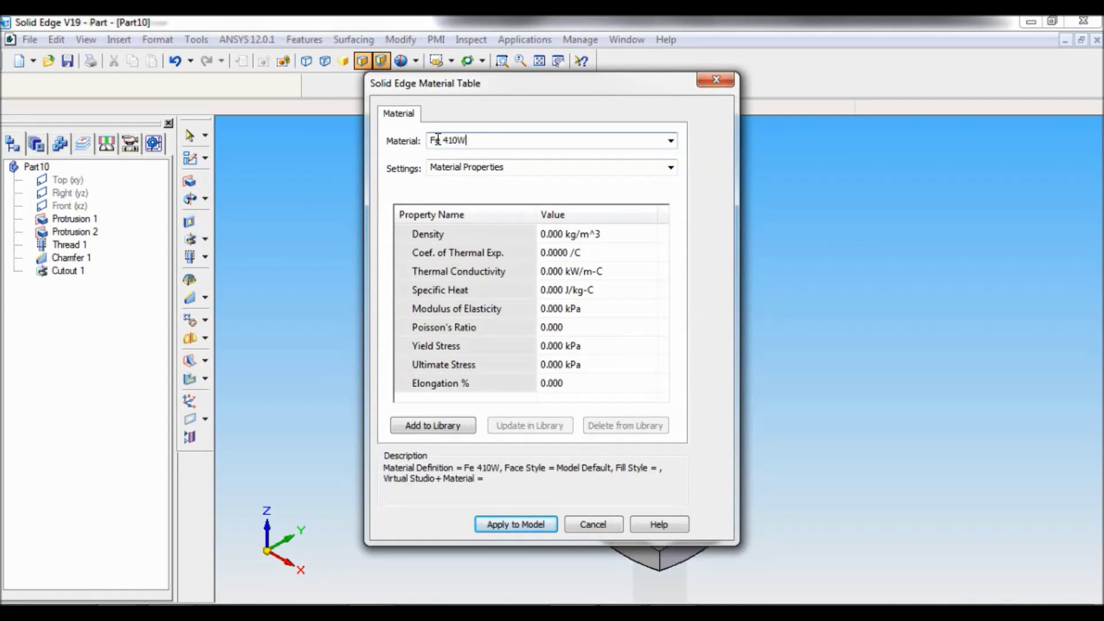
click(513, 524)
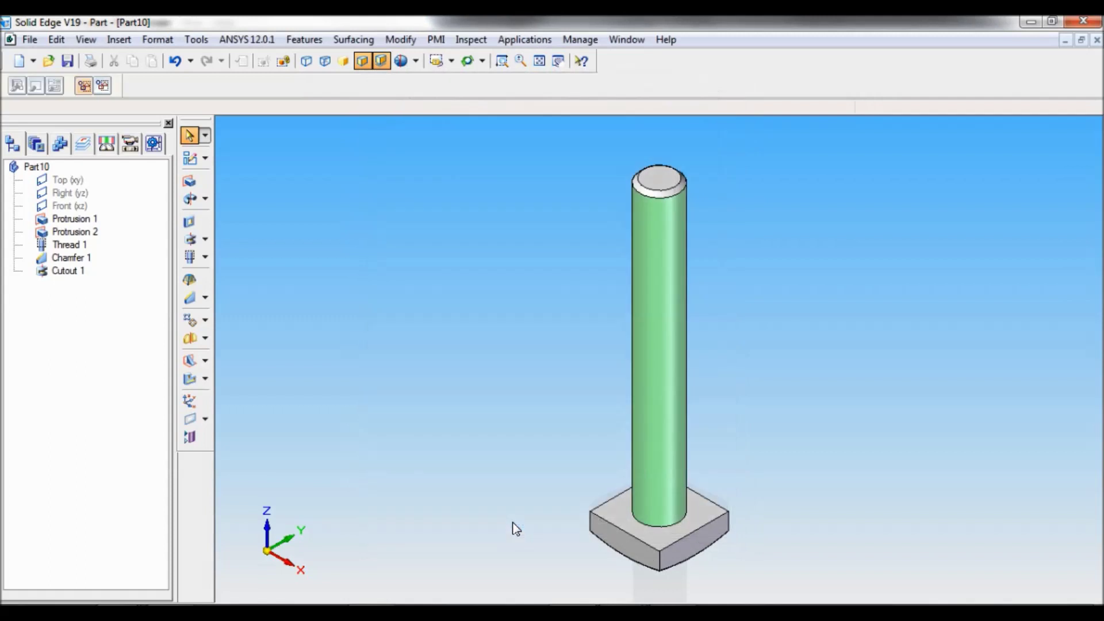
click(67, 62)
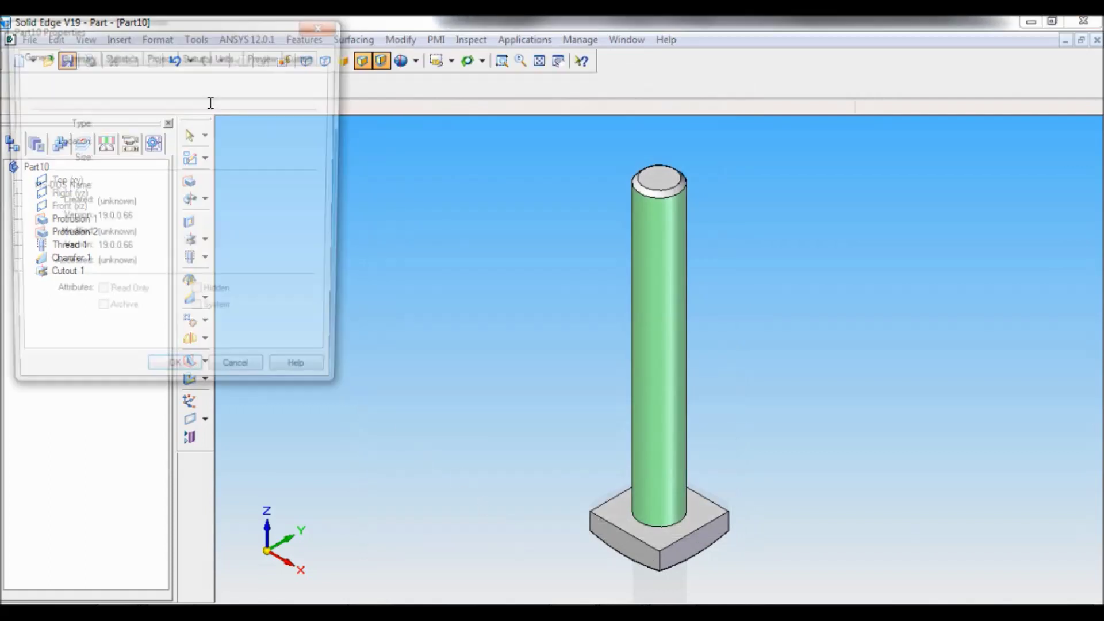
Step: Set the part's Summary title to BOLT M10, copy it, and confirm the properties
click(75, 55)
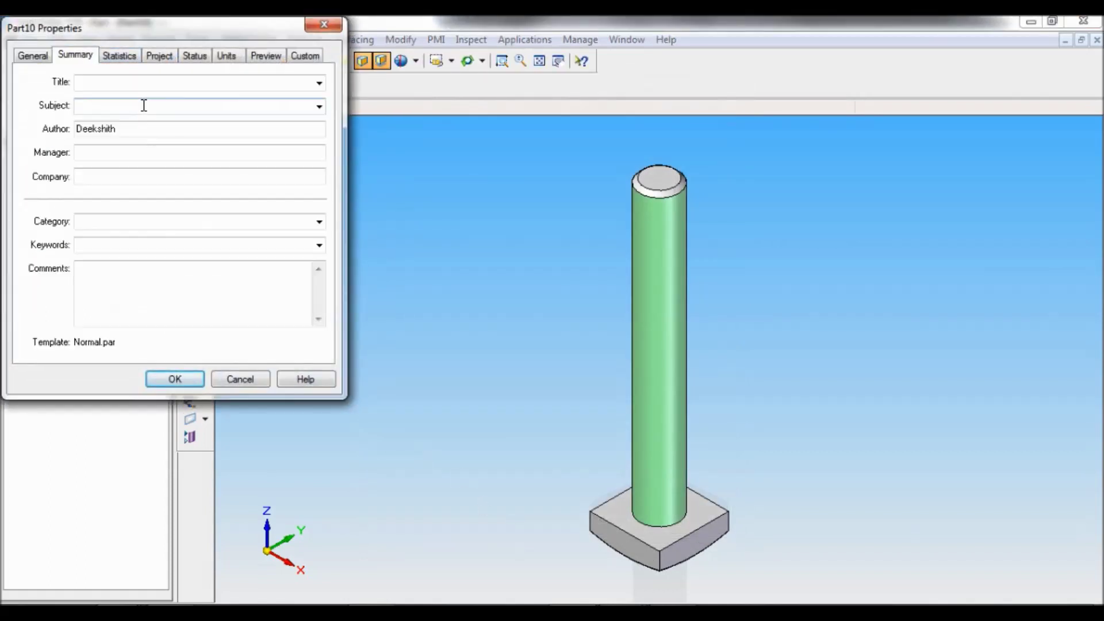
click(110, 81)
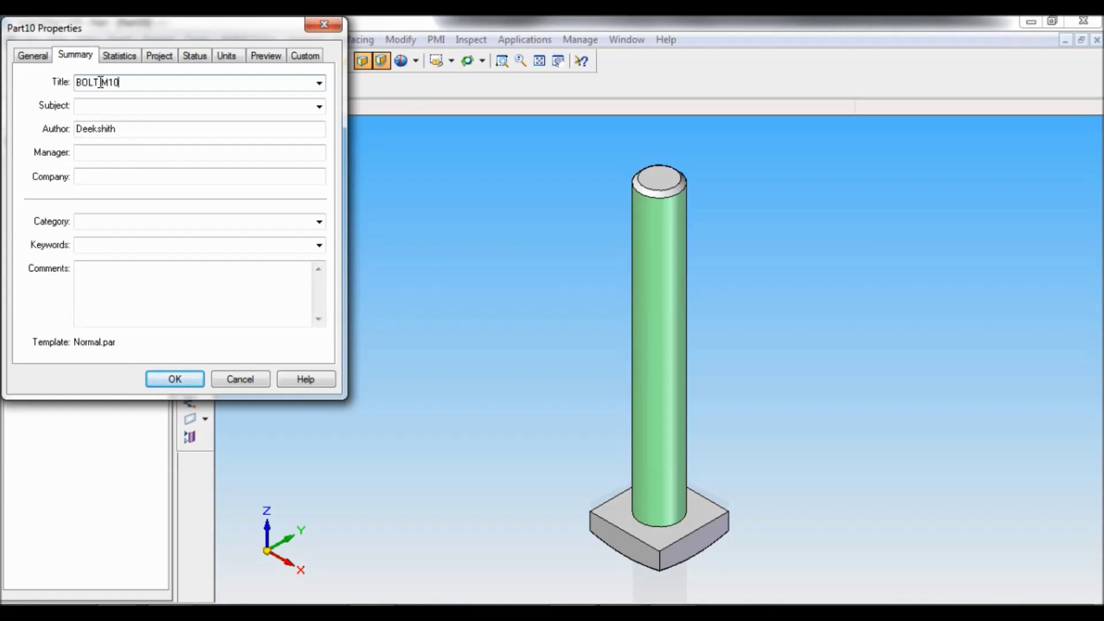
key(shift+Home)
right_click(85, 87)
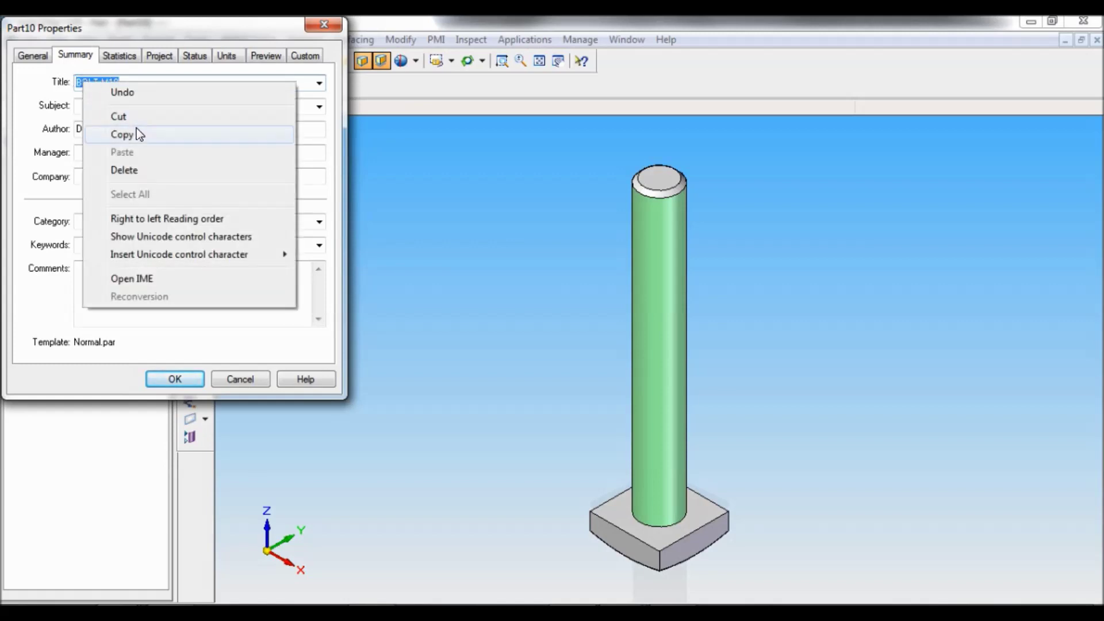
click(137, 129)
click(183, 380)
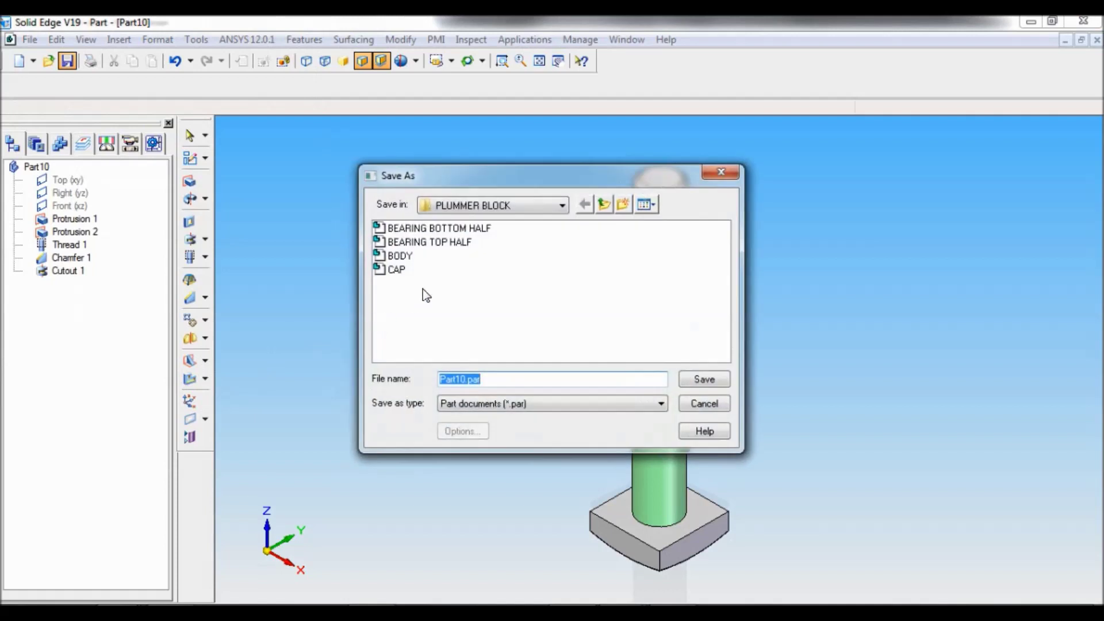
Step: Save the part as BOLT M10 with the pasted title, then orbit the finished bolt
right_click(457, 379)
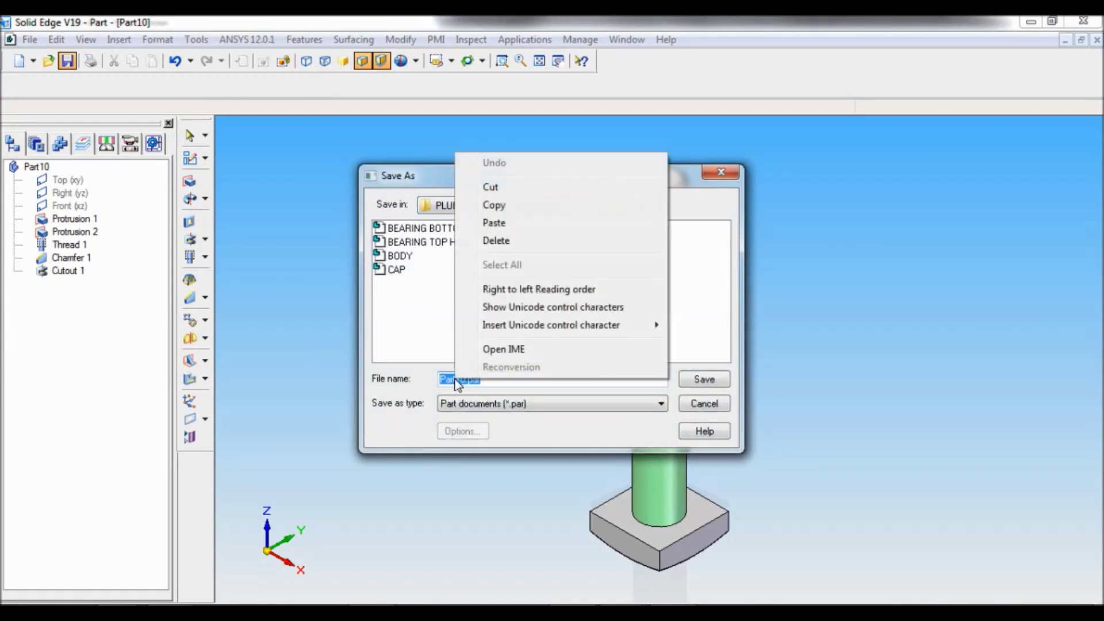
click(512, 222)
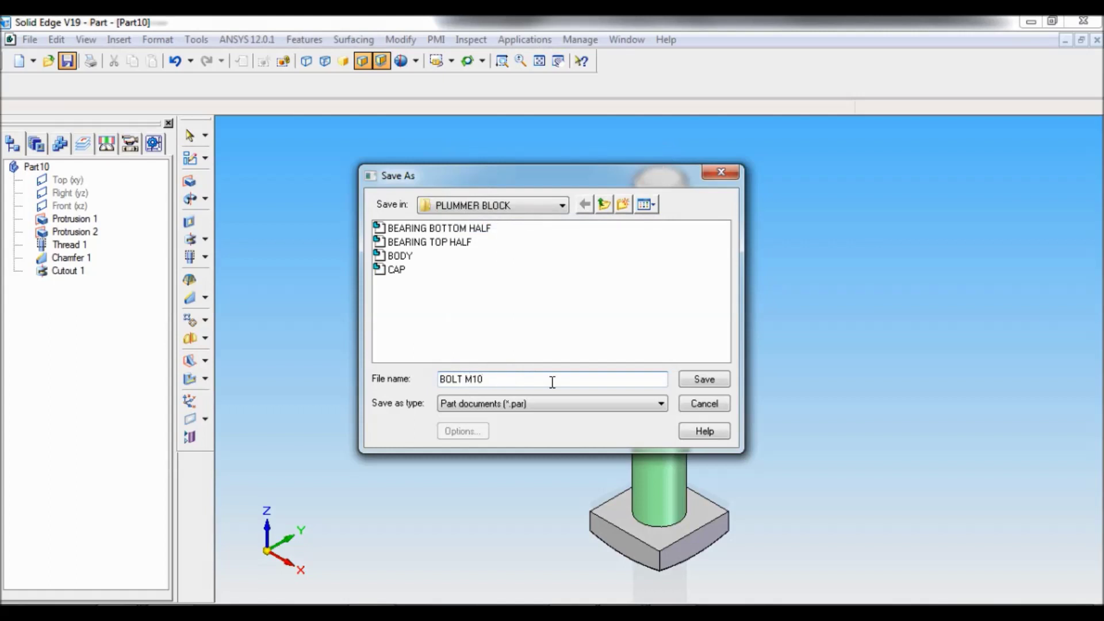
click(696, 380)
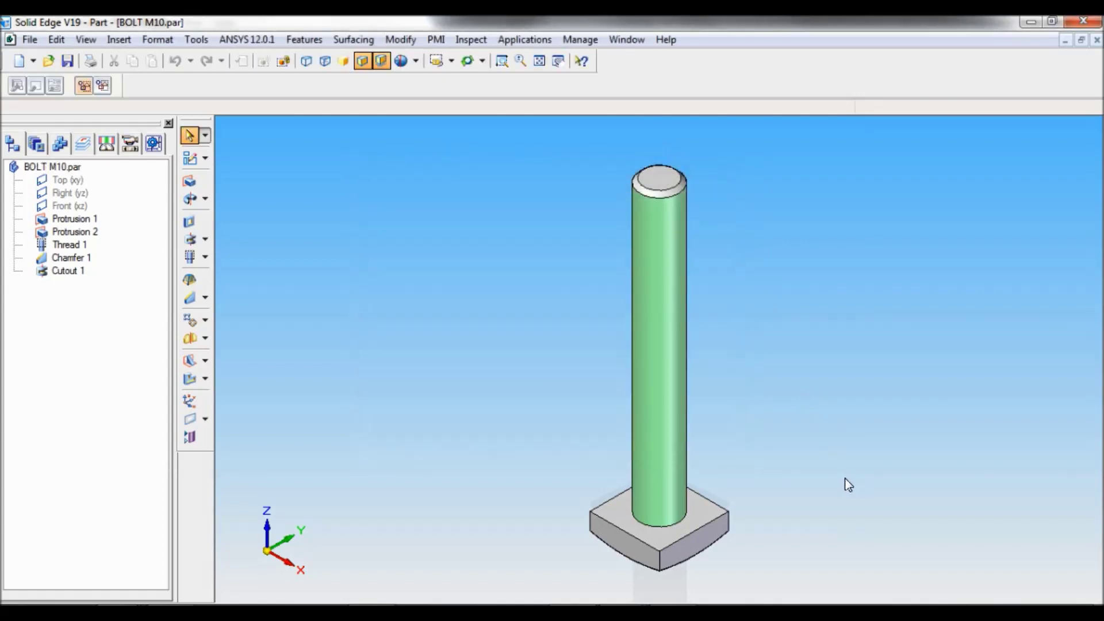
middle_drag(845, 483, 752, 308)
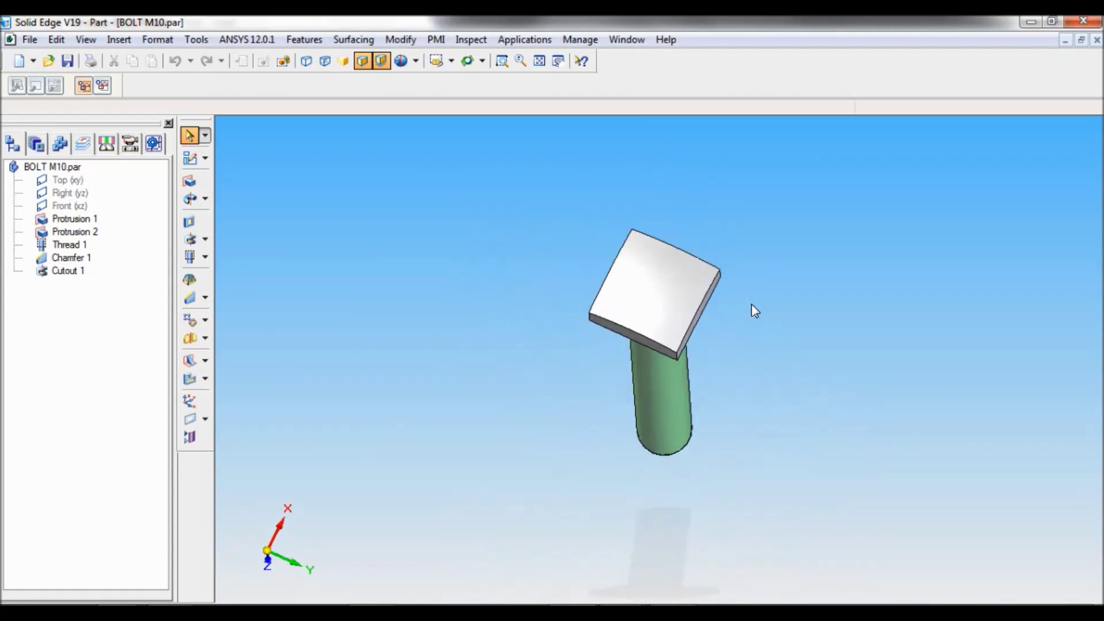